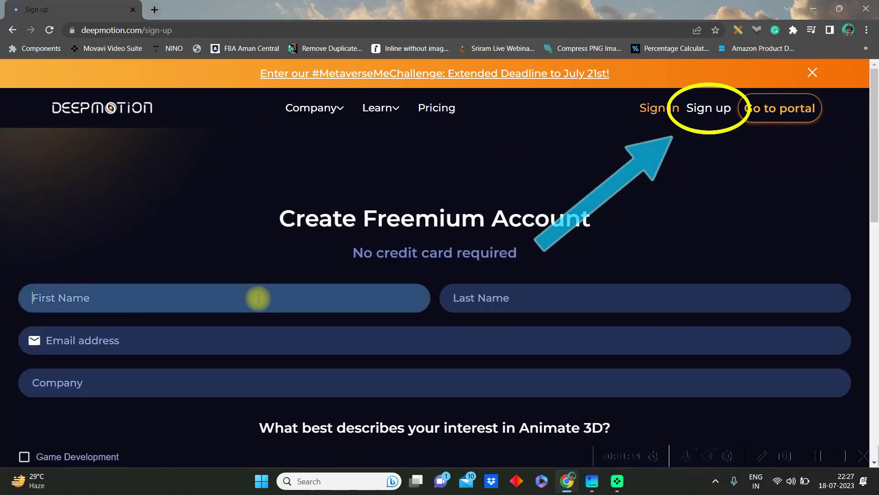
Step: Enter the first name, last name, e-mail address and company in the Freemium account form
key("Tab")
left_click(147, 330)
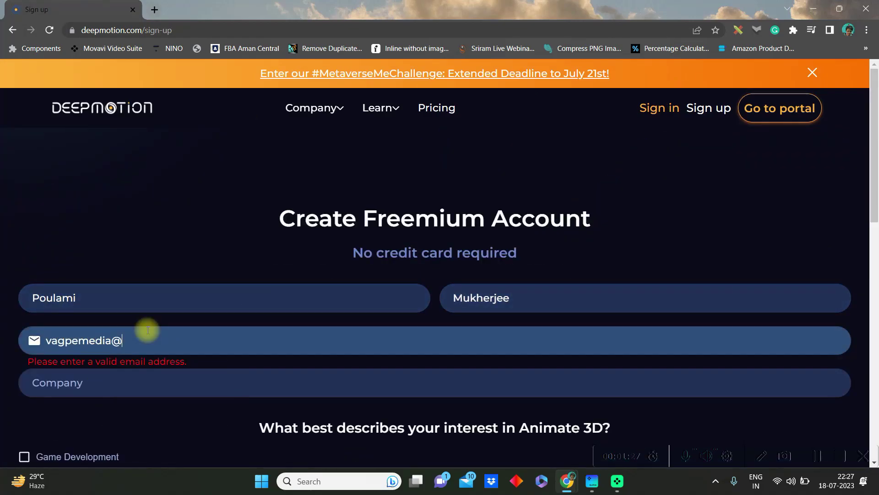
left_click(57, 383)
Step: Choose YouTube as the how-did-you-hear referral source
scroll(37, 212, "down", 6)
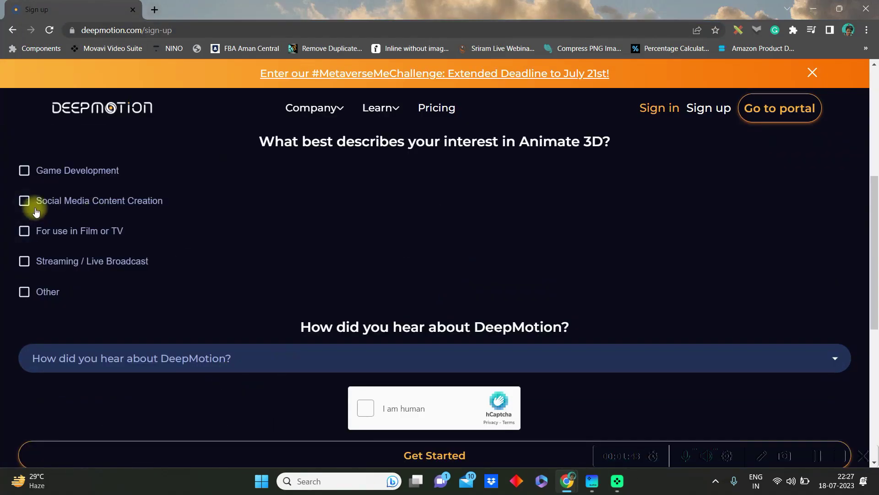
left_click(371, 357)
left_click(55, 434)
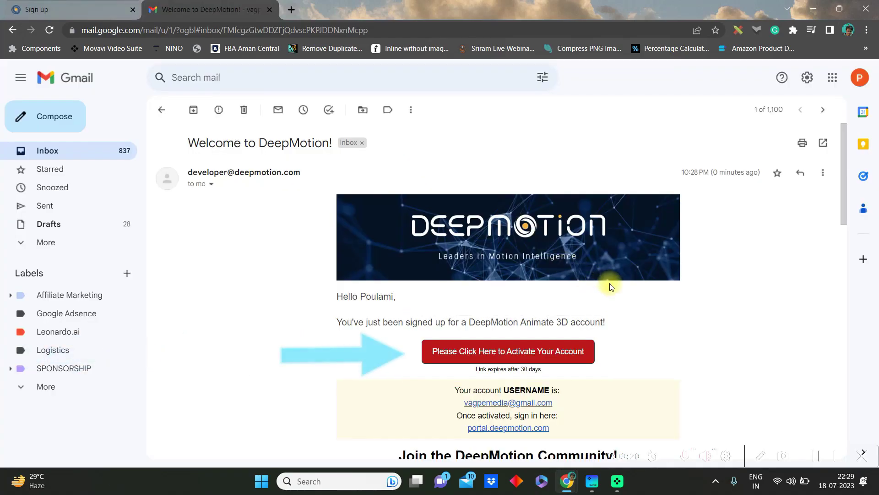
scroll(614, 279, "down", 6)
scroll(621, 275, "up", 5)
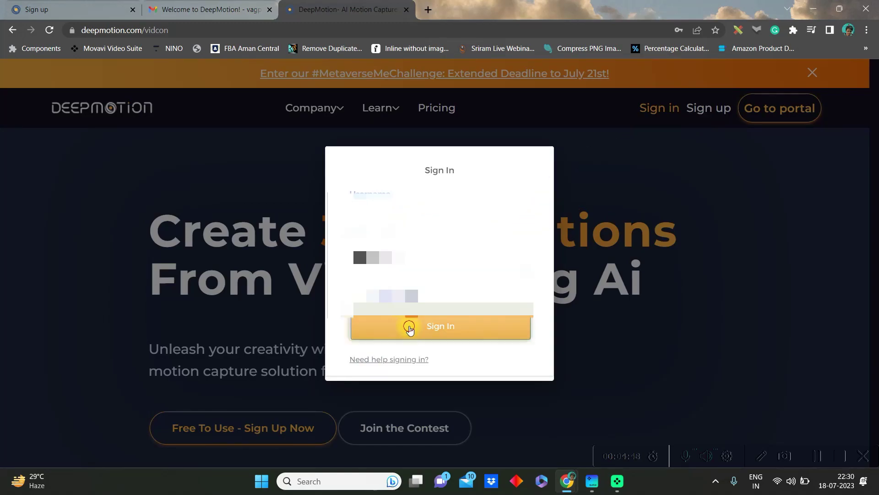
Step: Sign in, open Animate 3D and skip the guide to reach the Create page
left_click(412, 325)
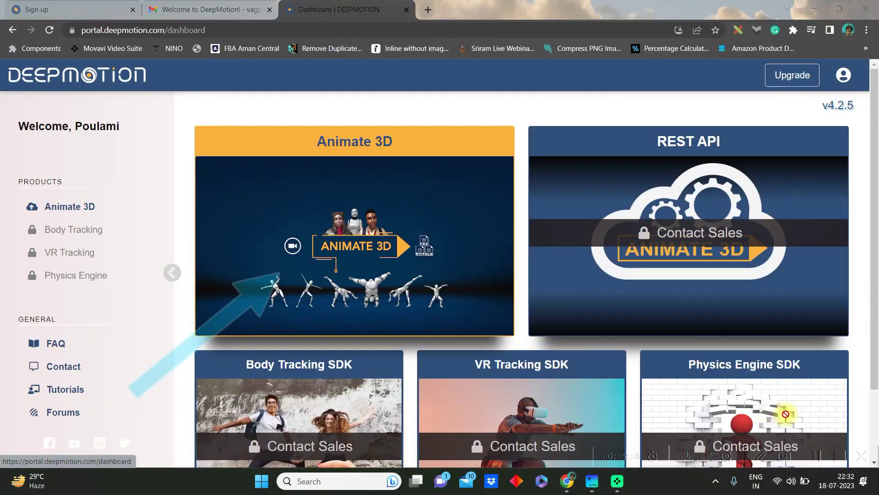
left_click(359, 242)
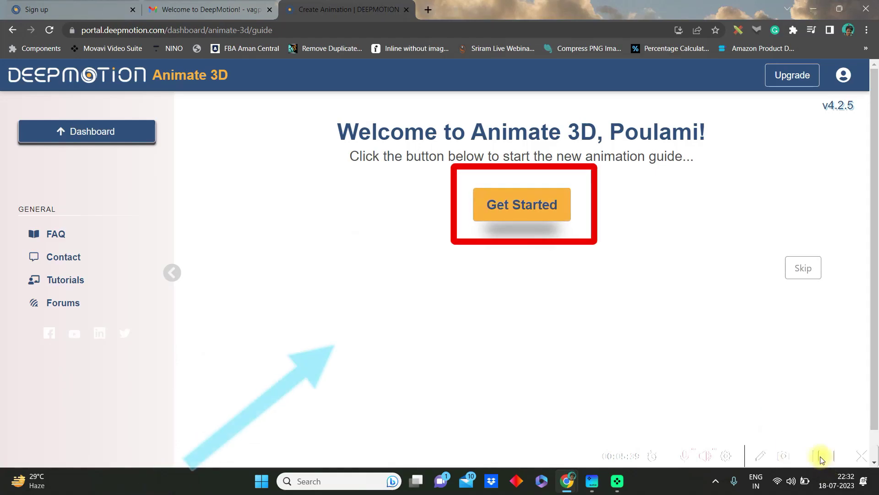
left_click(803, 269)
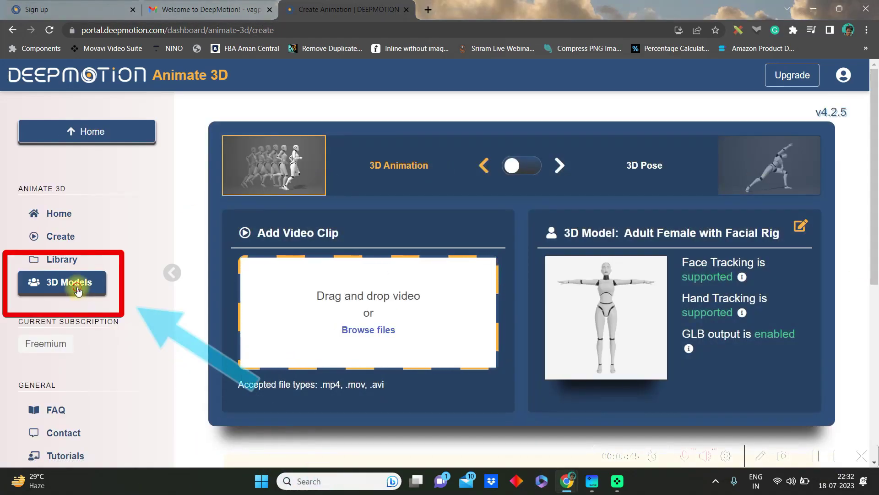
Step: Start a stylized avatar from the 3D Models page with the feminine body type
left_click(78, 288)
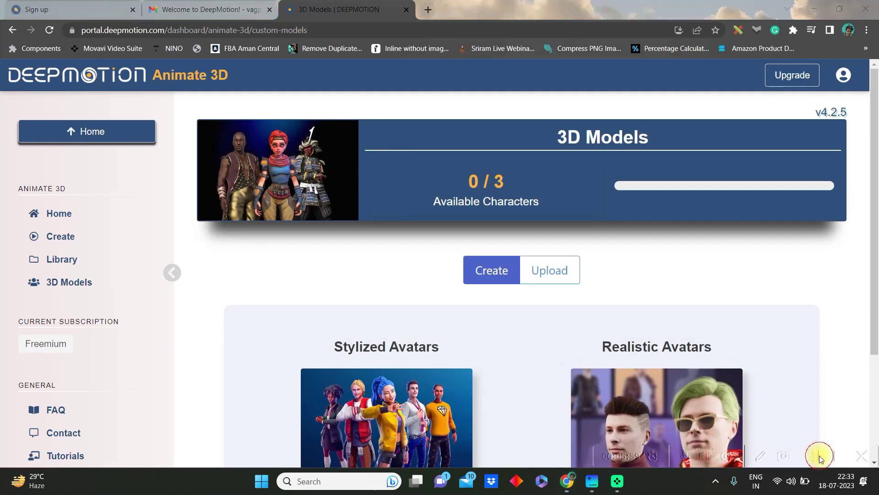
scroll(437, 279, "down", 3)
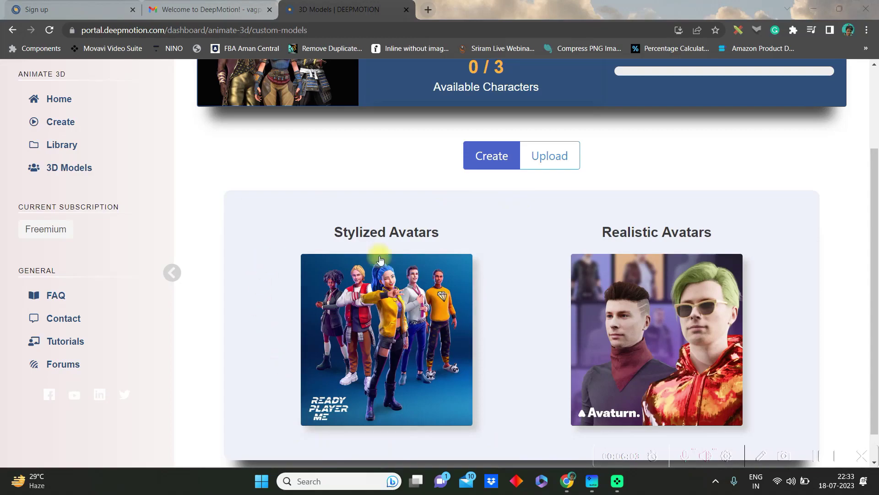
left_click(408, 334)
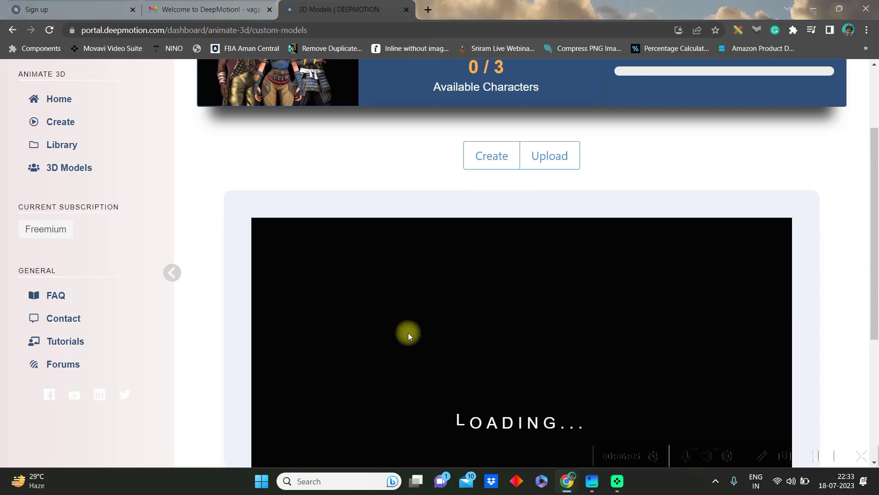
scroll(611, 366, "down", 4)
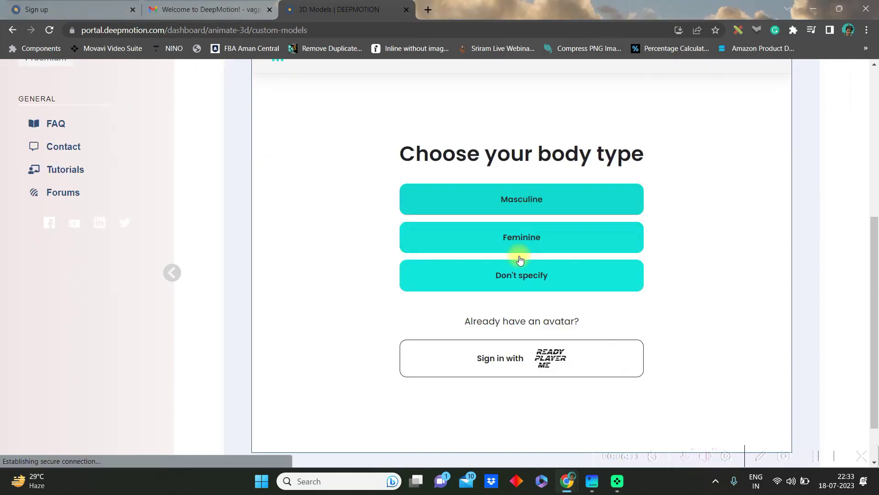
left_click(555, 237)
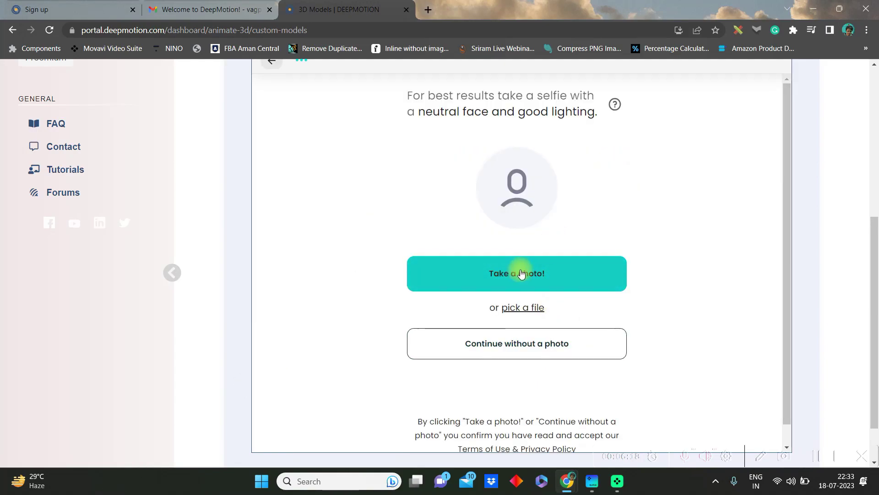
Step: Skip the selfie and pick the red-haired avatar to load the editor
left_click(480, 350)
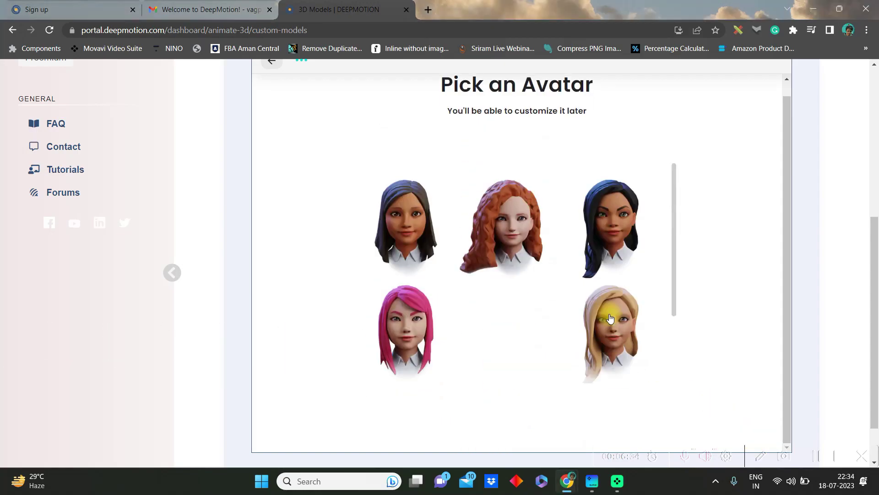
left_click(519, 226)
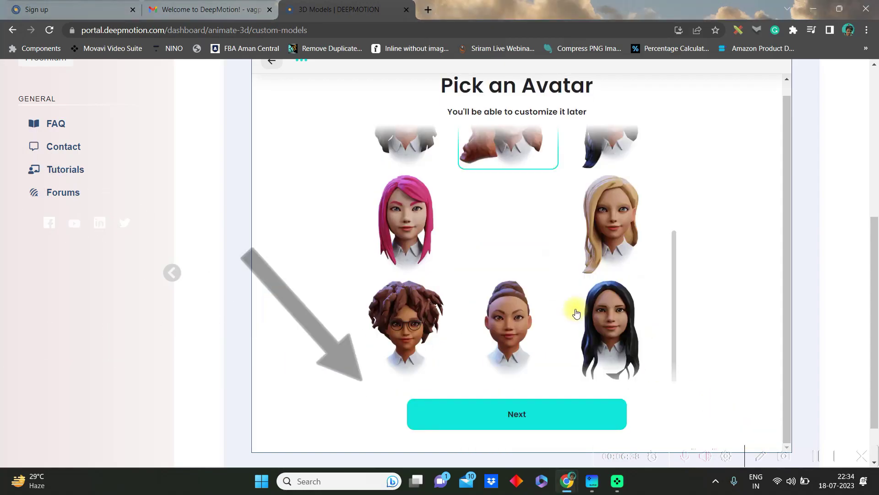
left_click(516, 412)
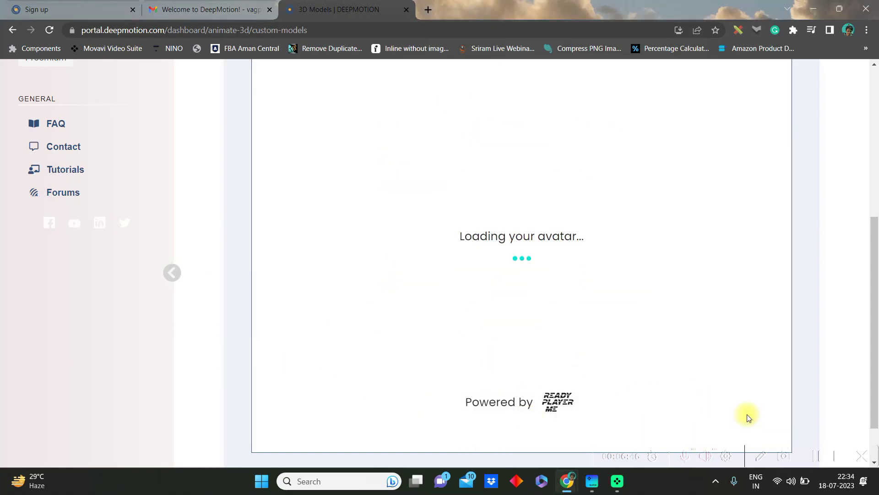
Step: Set the skin tone, yellow eyes, eyebrows, a lip style and blue eyeshadow
left_click(278, 187)
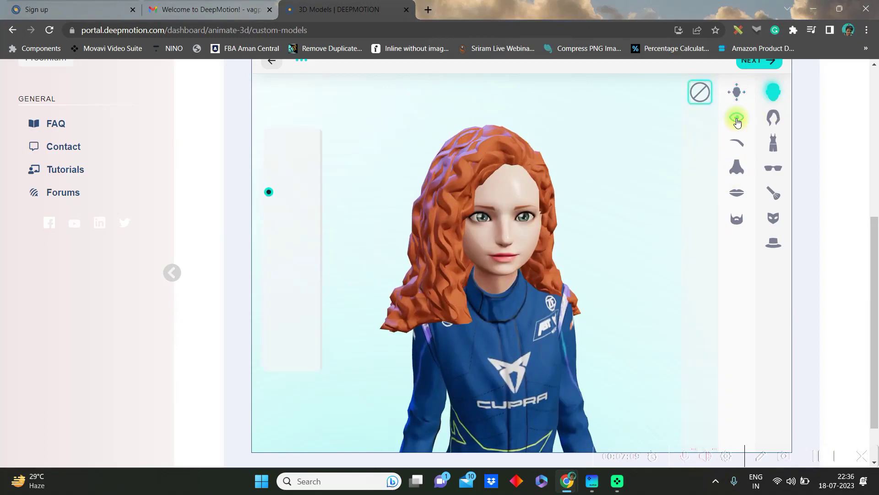
left_click(278, 316)
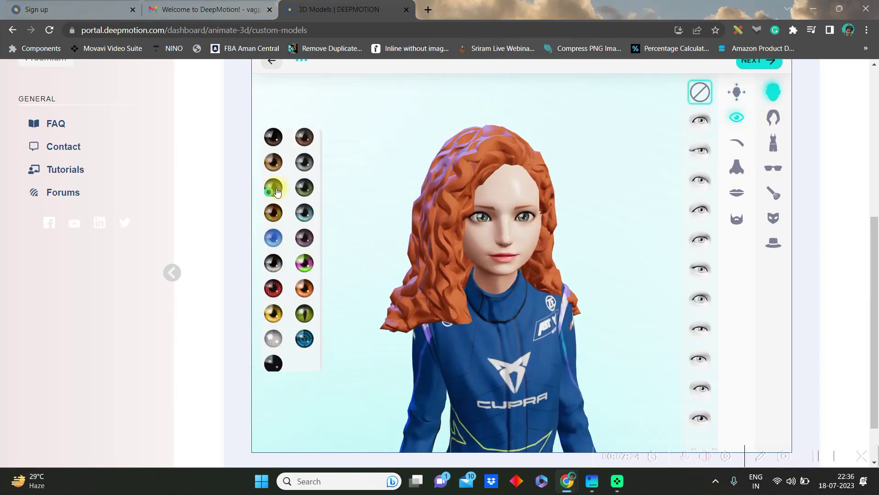
left_click(739, 148)
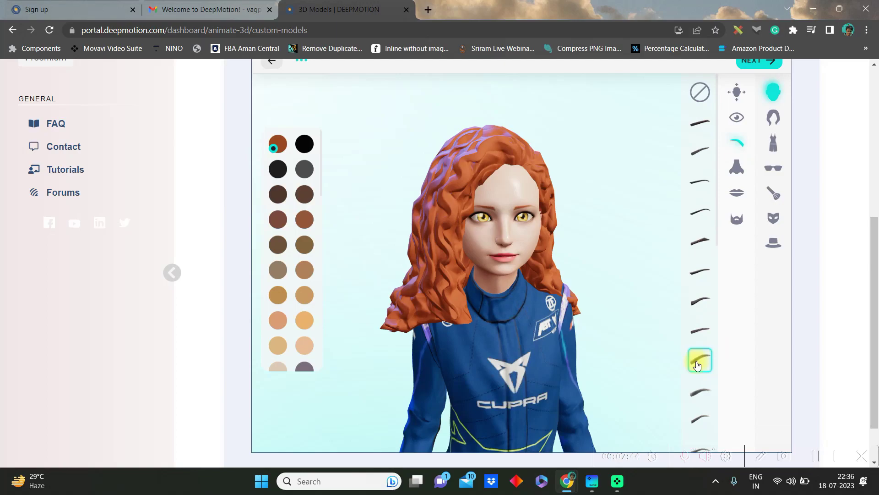
left_click(736, 192)
left_click(700, 271)
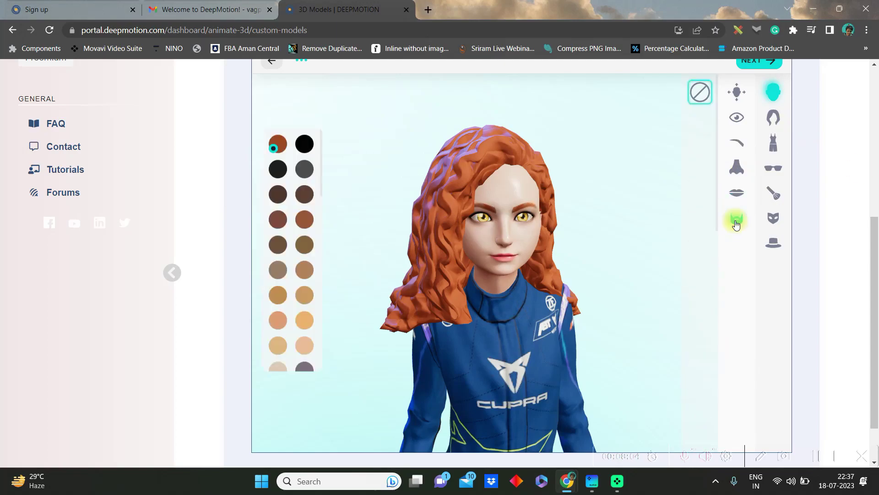
left_click(773, 192)
left_click(704, 120)
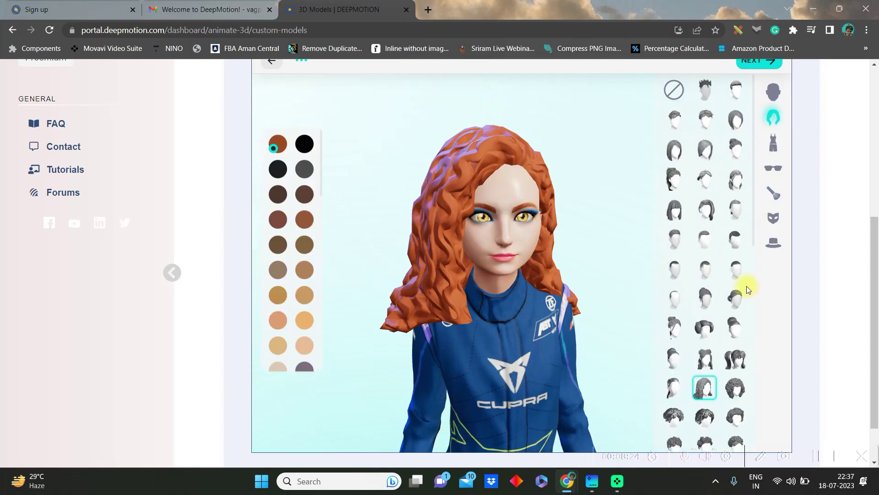
Step: Try several hairstyles, settle on short curly hair, and choose the blue visor glasses
left_click(736, 173)
scroll(699, 417, "down", 2)
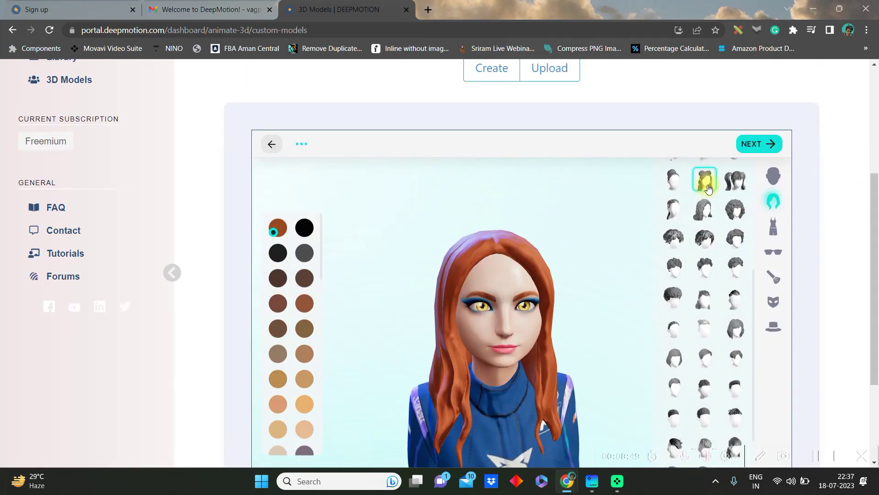
left_click(703, 177)
left_click(674, 209)
left_click(735, 236)
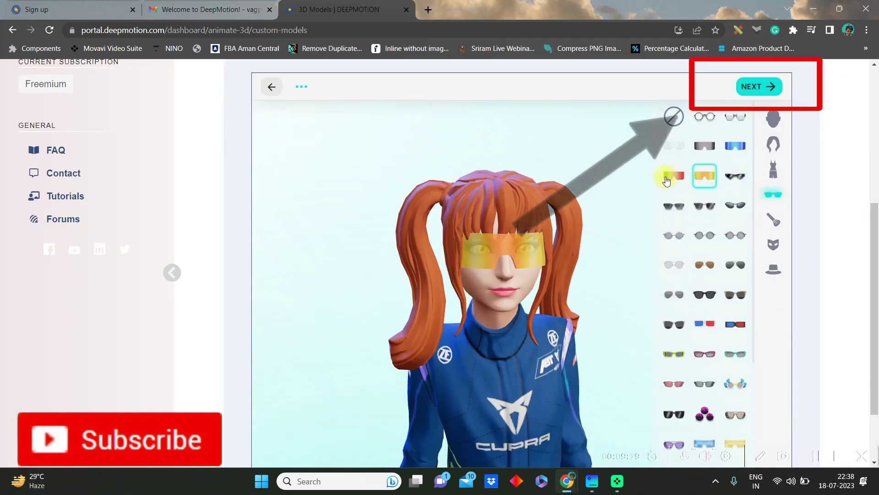
left_click(735, 146)
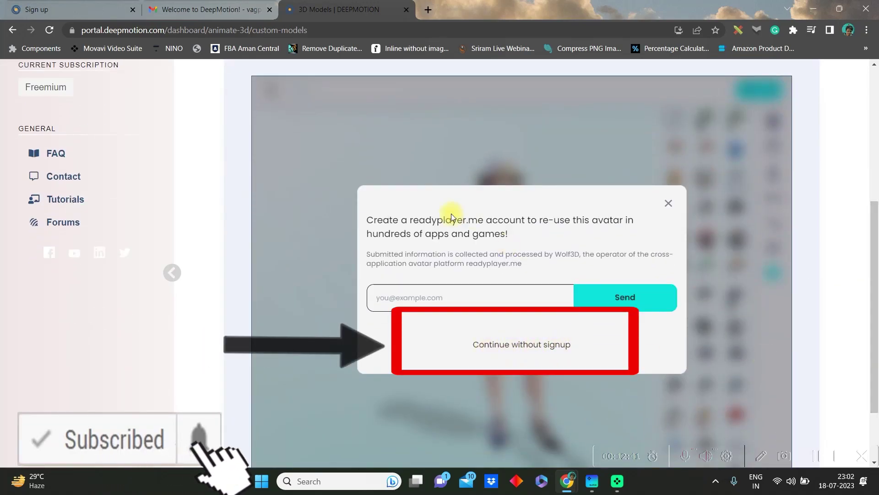
Step: Skip signup and save the avatar as the character 'Anna'
left_click(545, 344)
type("Anna")
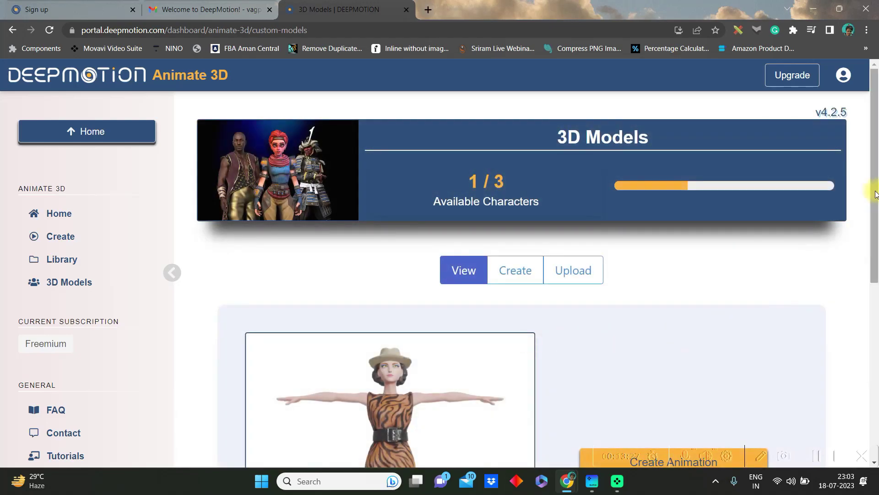
left_click_drag(873, 194, 868, 299)
left_click(818, 456)
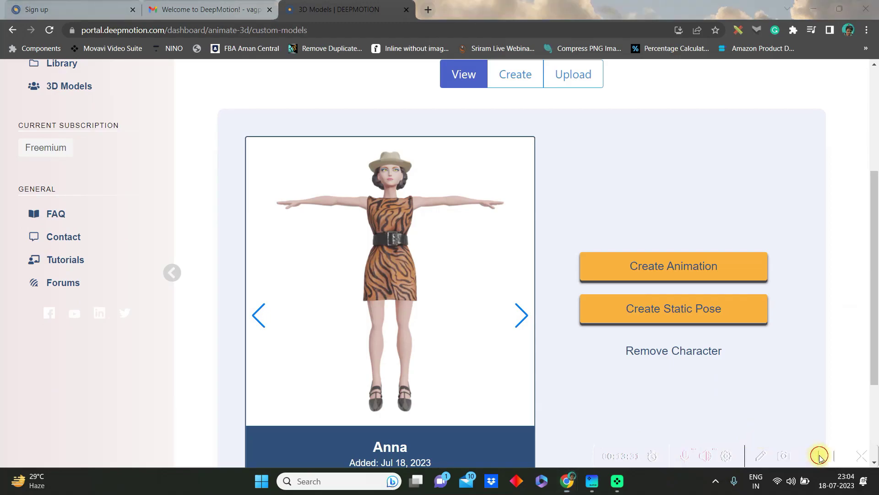
Step: Upload Untitled design.mp4 for Anna, renamed to 'Running'
left_click(672, 266)
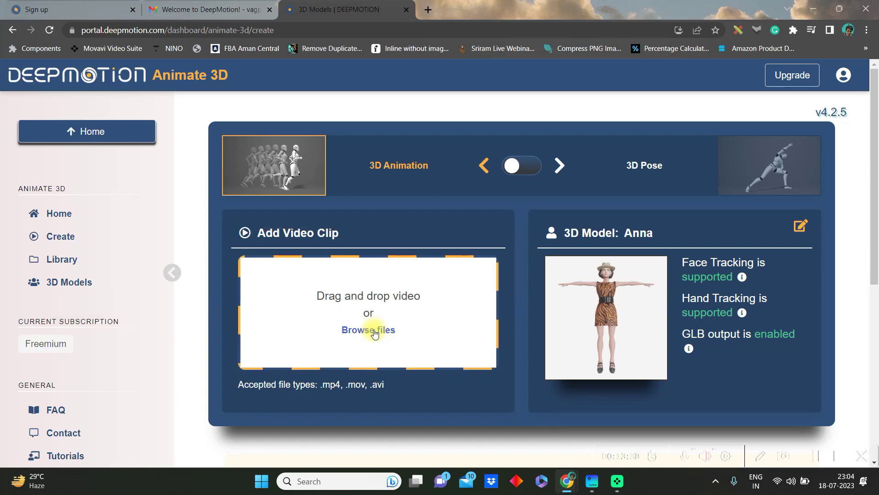
left_click(371, 331)
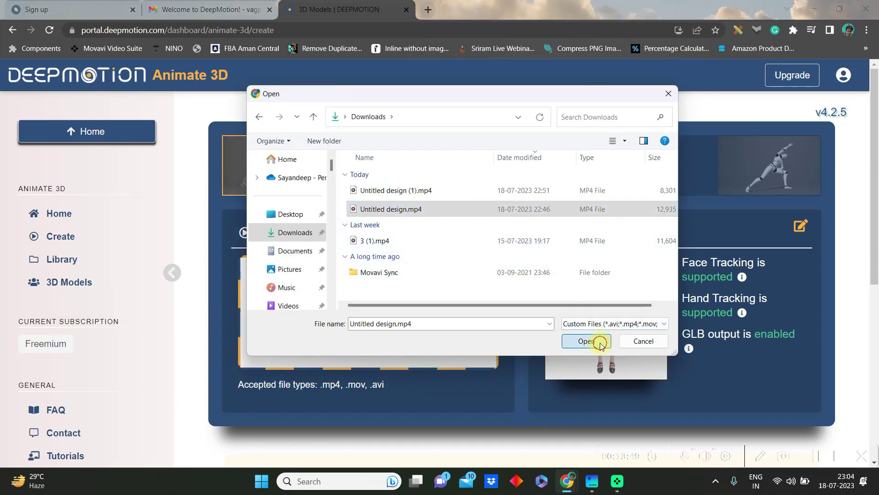
left_click(586, 341)
left_click(397, 295)
type("Running")
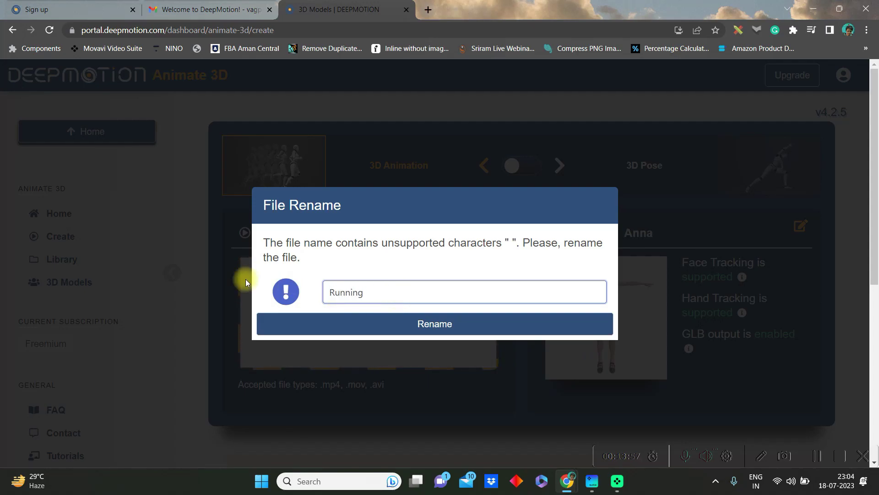
key("Return")
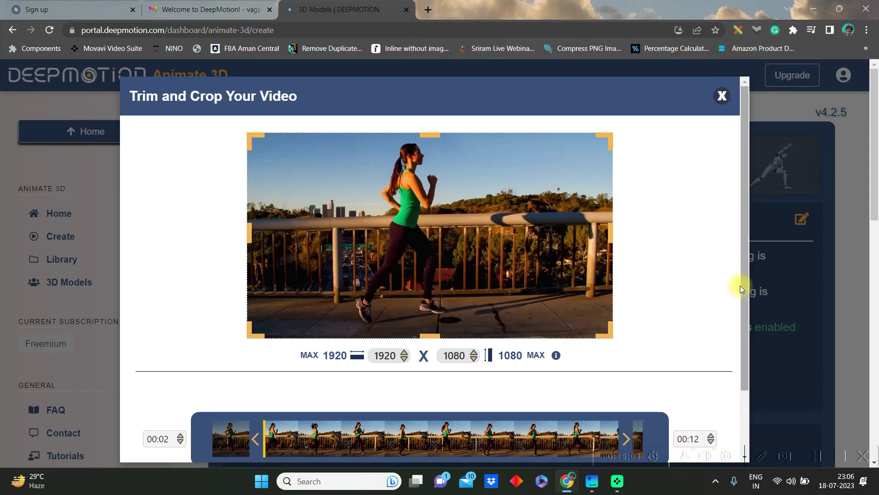
scroll(741, 298, "down", 3)
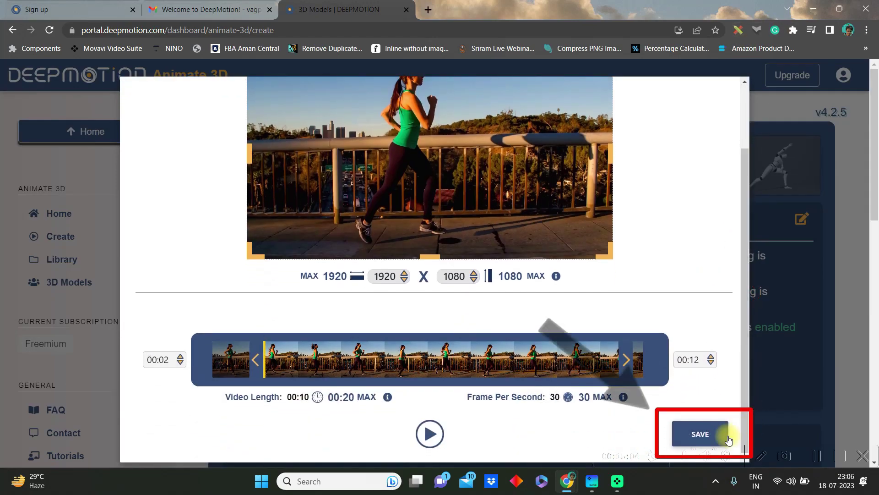
Step: Save the 00:02–00:12 trim and enable MP4 output with a solid green background
left_click(700, 434)
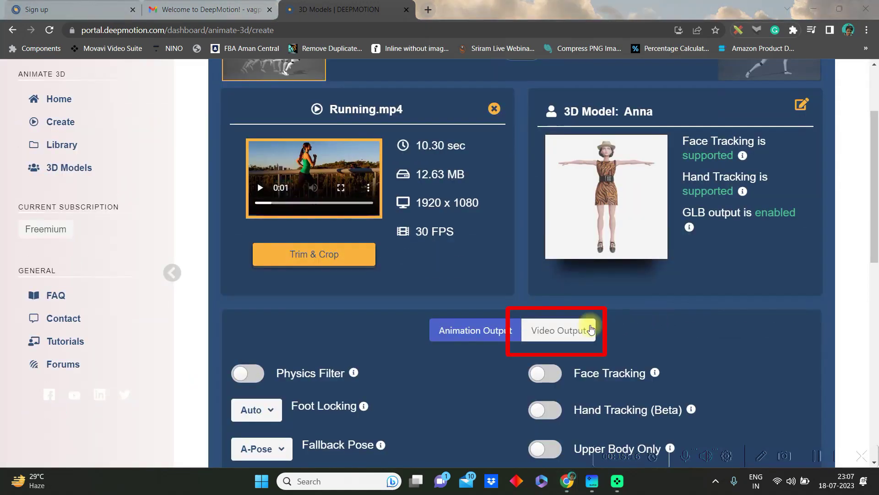
left_click(573, 329)
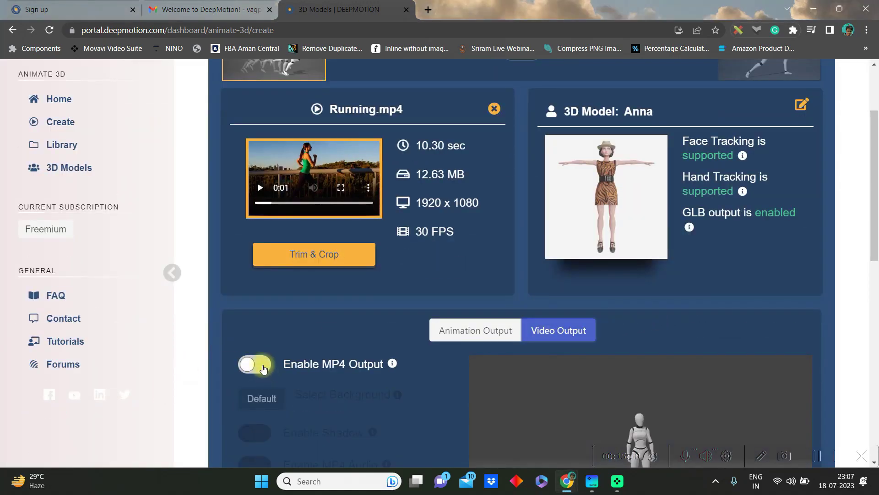
left_click(262, 366)
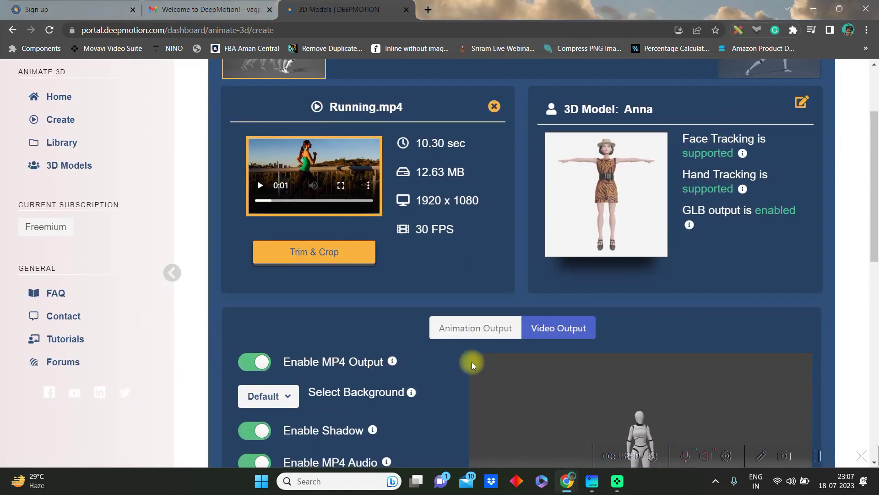
scroll(390, 321, "down", 3)
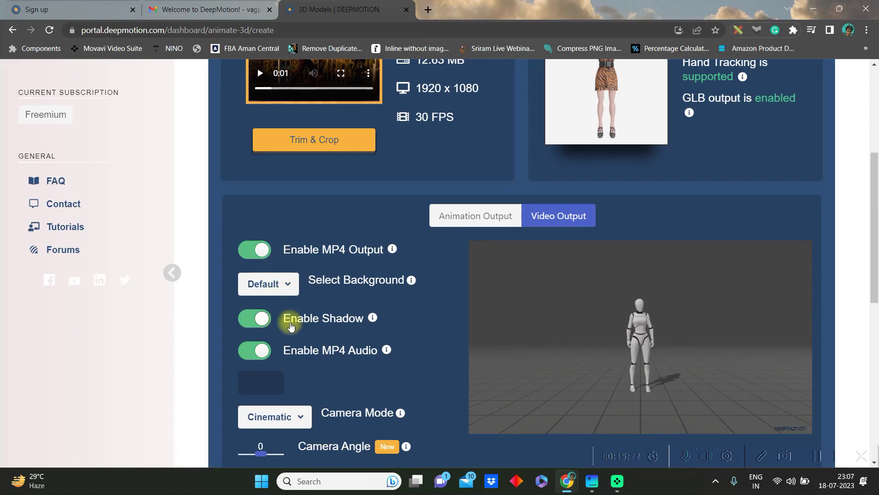
left_click(290, 292)
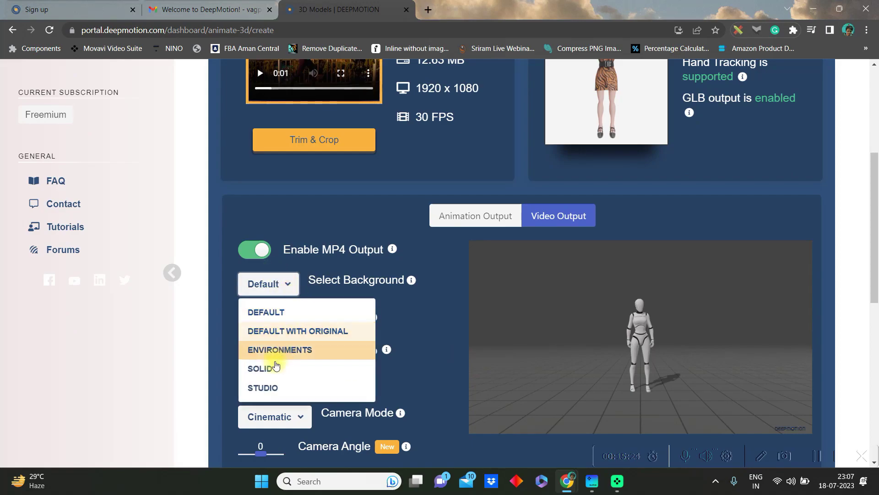
left_click(274, 367)
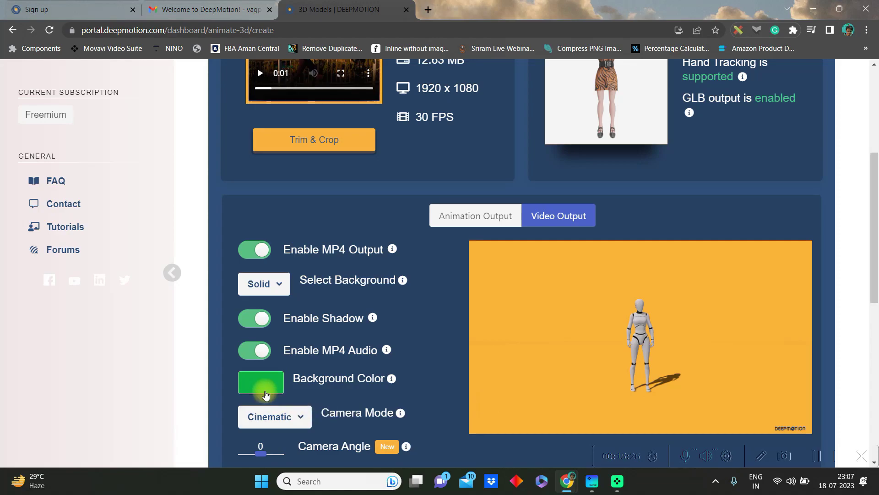
left_click(265, 393)
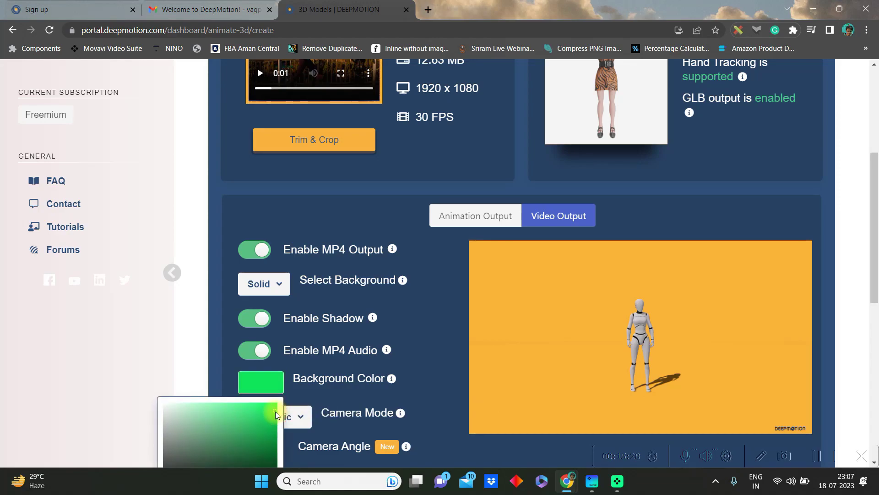
left_click(431, 356)
scroll(435, 309, "down", 3)
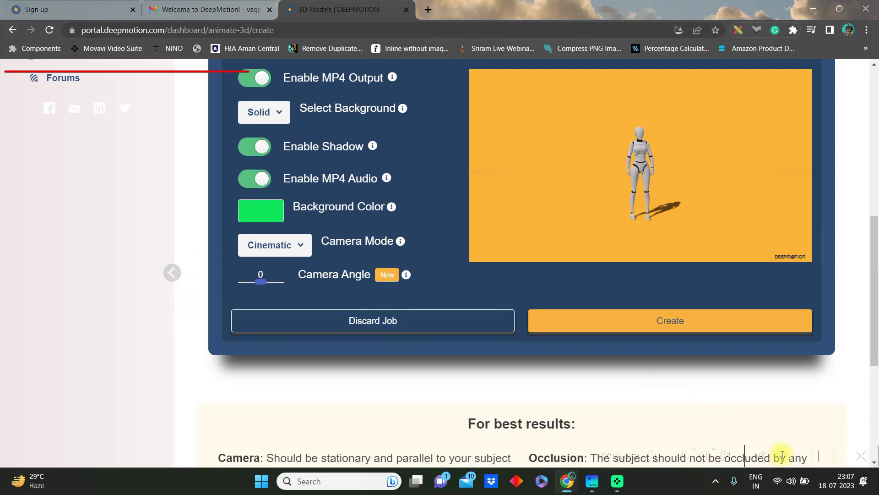
Step: Turn off MP4 audio, keep Cinematic camera mode, and create the animation job
left_click(817, 457)
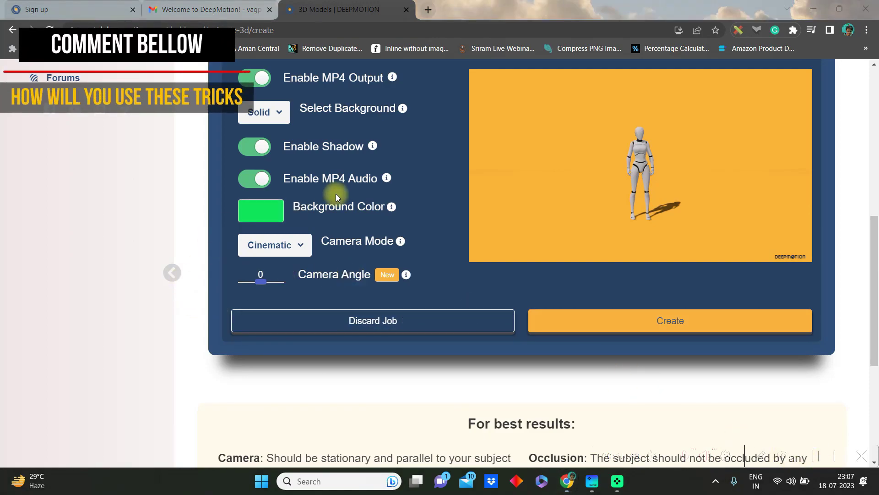
left_click(247, 181)
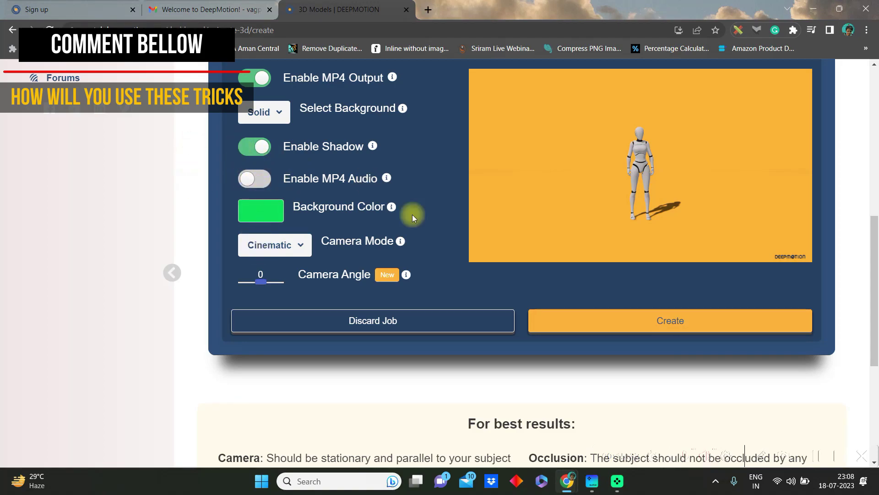
left_click(299, 244)
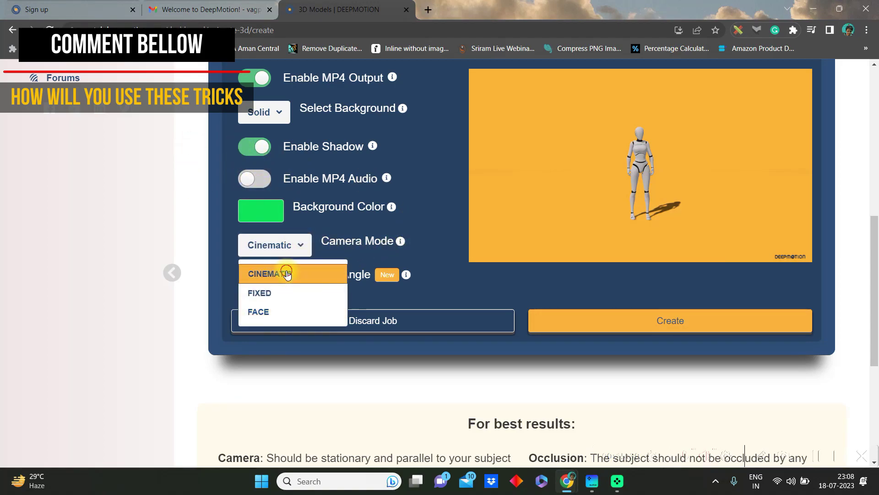
left_click(287, 274)
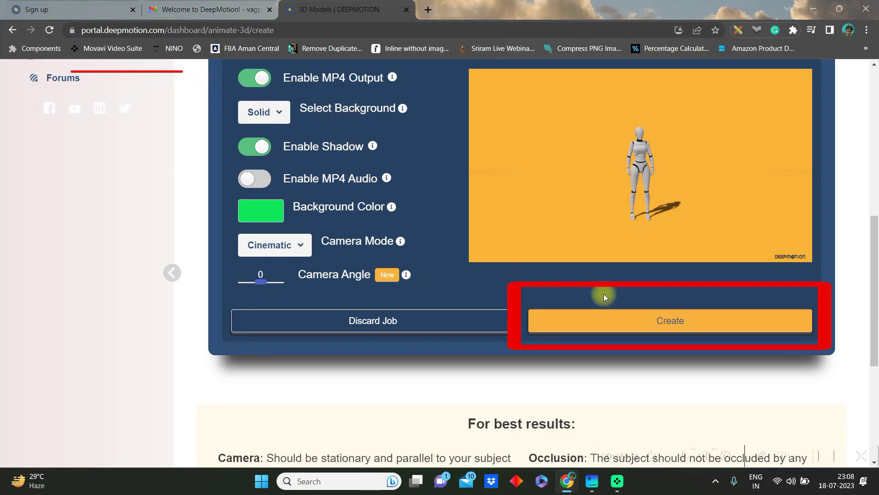
left_click(665, 322)
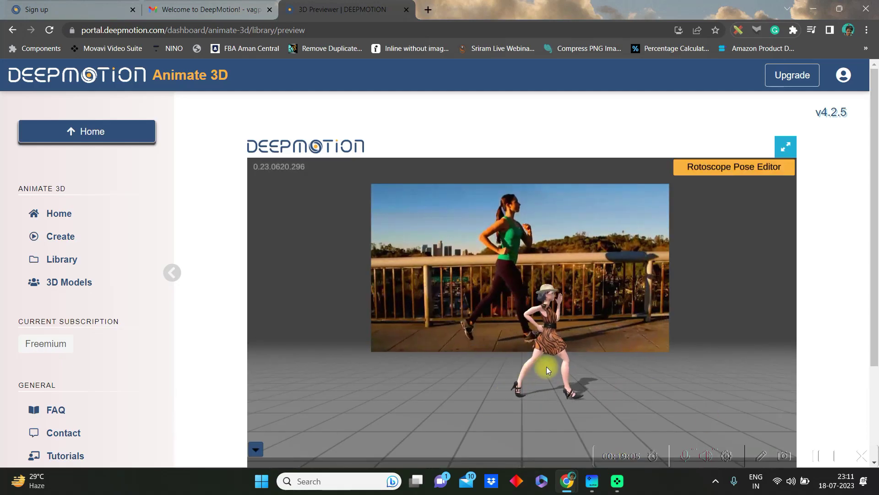
Step: Scroll to the finished Running animation's previewer and open the playback Speed options
scroll(436, 371, "down", 2)
scroll(595, 372, "down", 3)
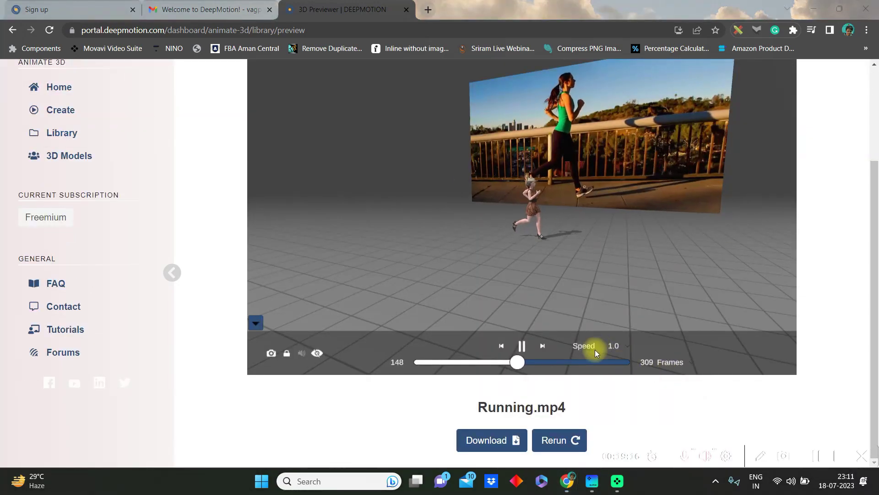
left_click(619, 347)
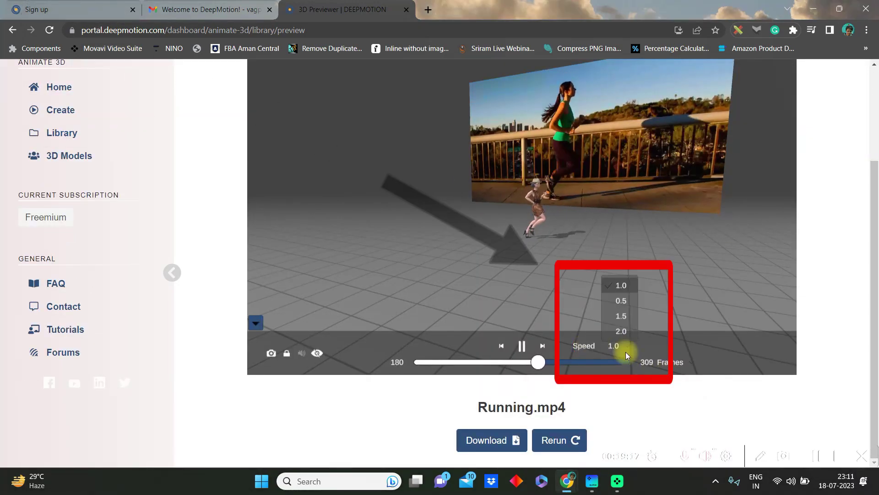
Step: Play the preview at 1.5 speed and download the animation in MP4 format
left_click(621, 316)
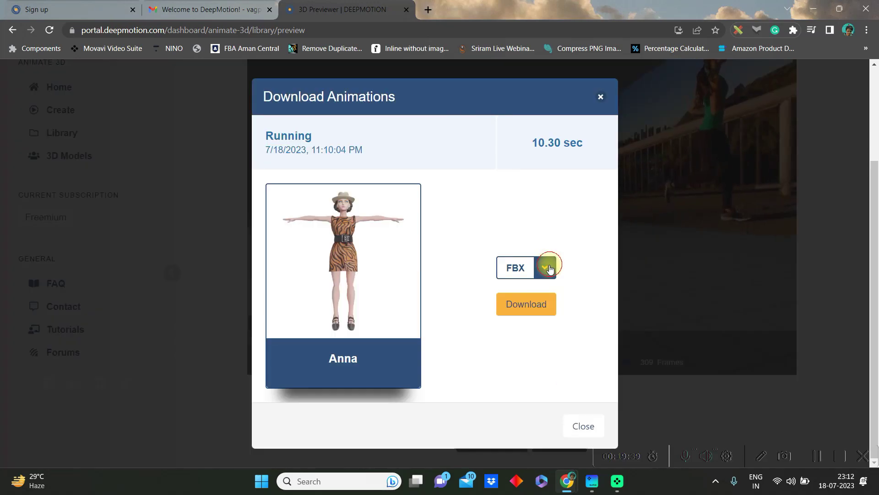
left_click(550, 268)
left_click(527, 353)
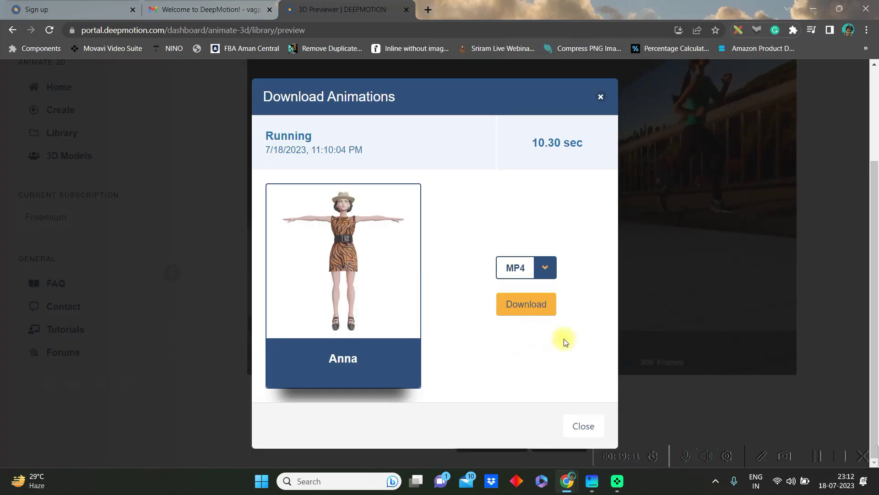
left_click(531, 307)
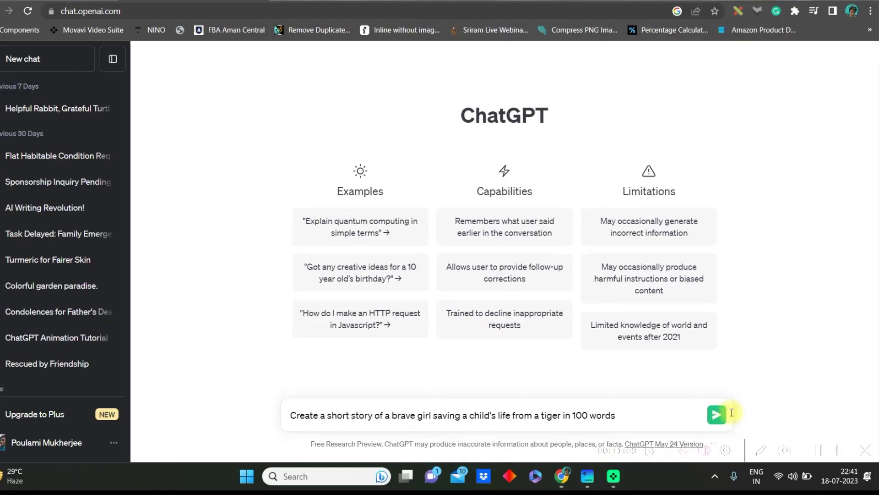
Step: Send the brave-girl story prompt and select the 100-word reply to copy
left_click(838, 406)
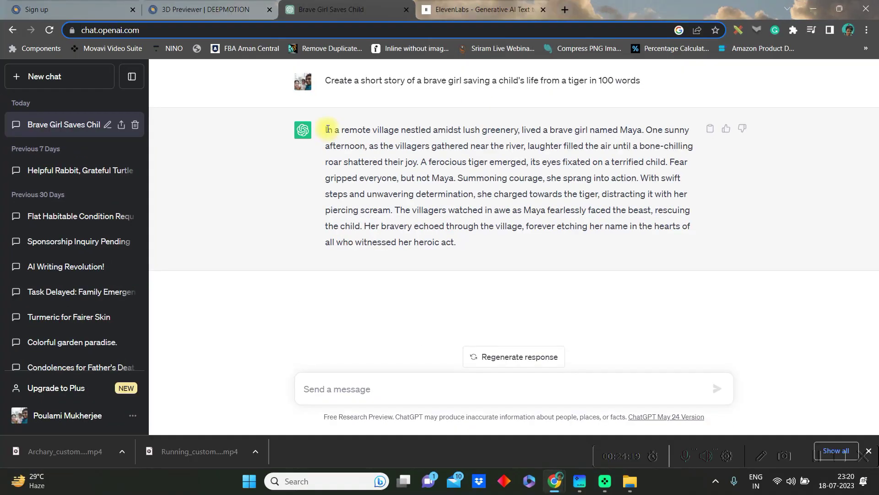
left_click_drag(328, 129, 463, 247)
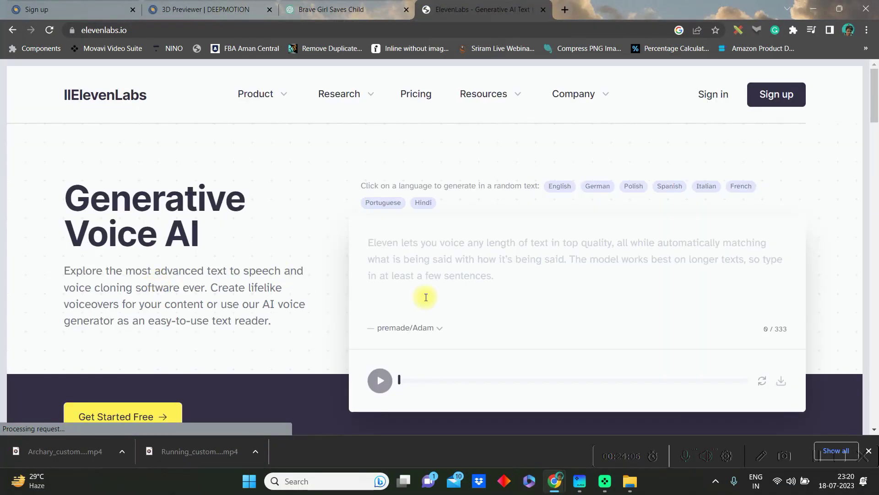
Step: Paste the brave-girl story into the ElevenLabs speech box and switch the voice to premade Bella
left_click(407, 284)
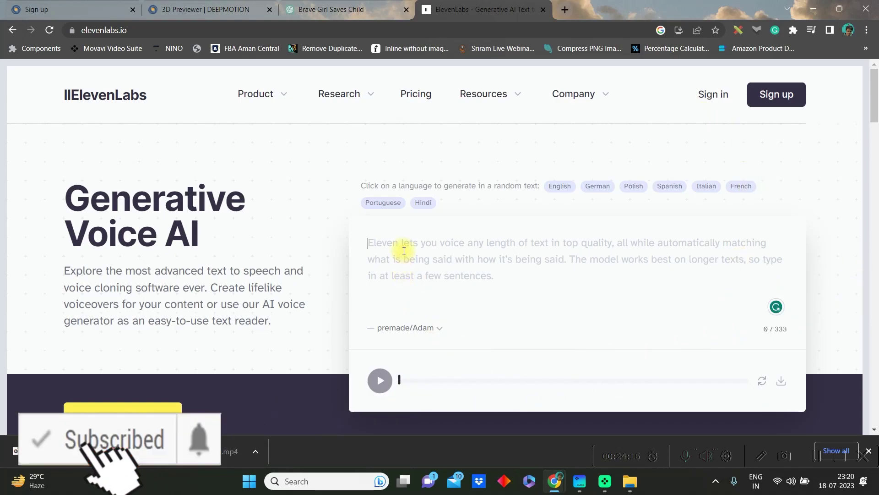
type("In a remote village nestled amidst lush greenery, lived a brave girl named Maya. One sunny afternoon, as the villagers gathered near the river, laughter filled the air until a bone-chilling roar shattered their joy. A ferocious tiger emerged, its eyes fixated on a terrified child. Fear gripped everyone, but not Maya. Summoning cou")
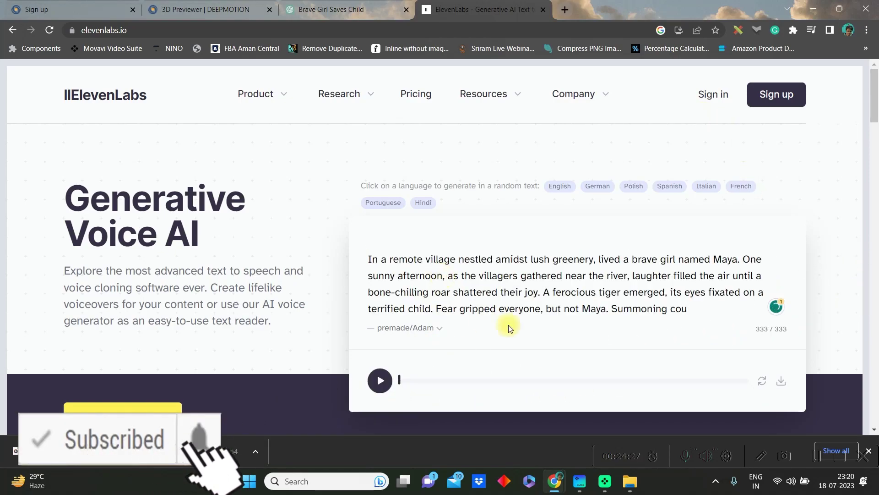
left_click(441, 332)
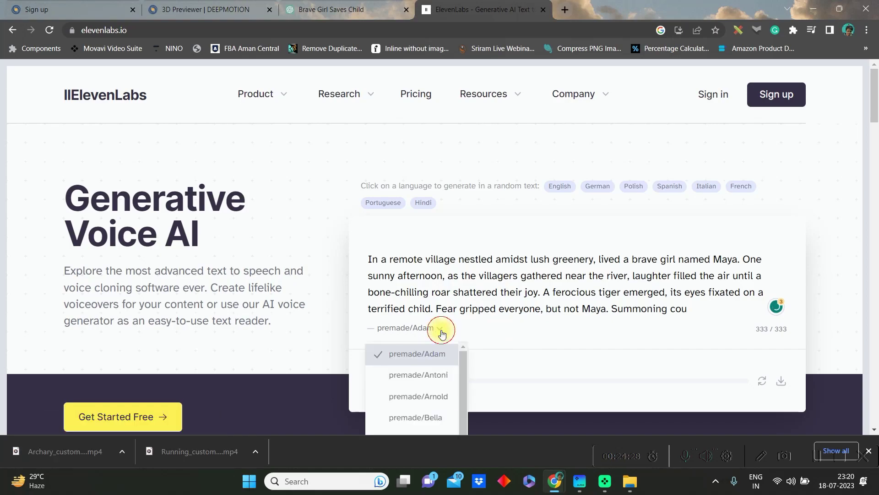
left_click(421, 416)
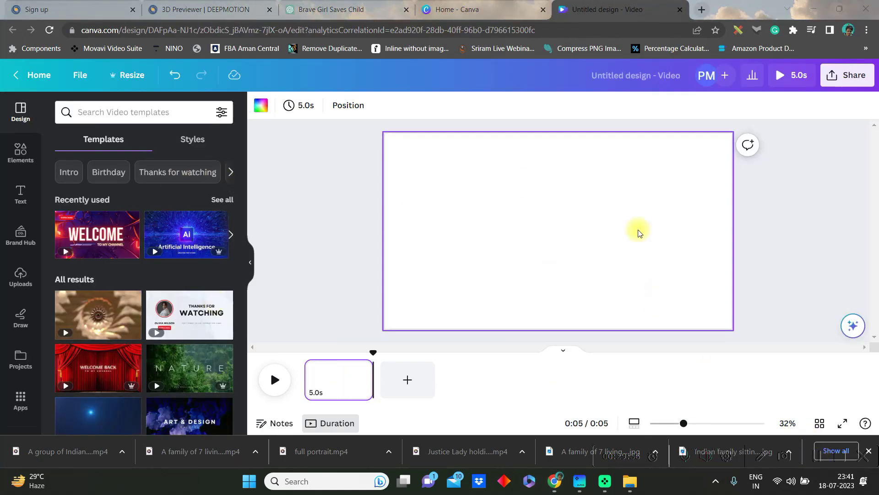
Step: Upload full portrait.mp4 and four more MP4 clips from the ASSETS folder into Canva
left_click(22, 275)
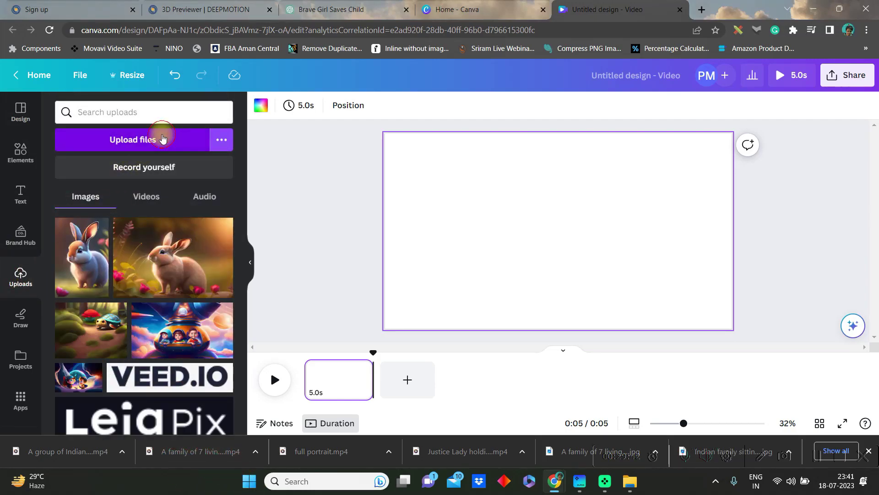
left_click(162, 139)
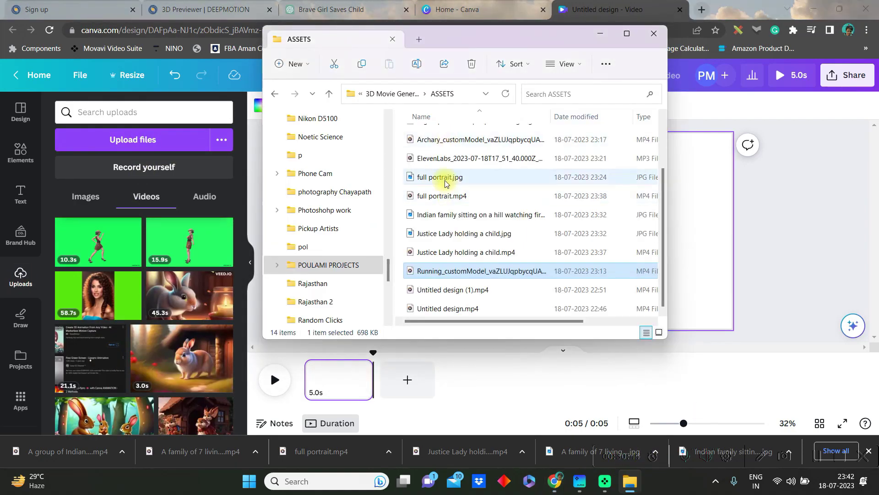
left_click(442, 196)
left_click(465, 252, "ctrl")
left_click(481, 270, "ctrl")
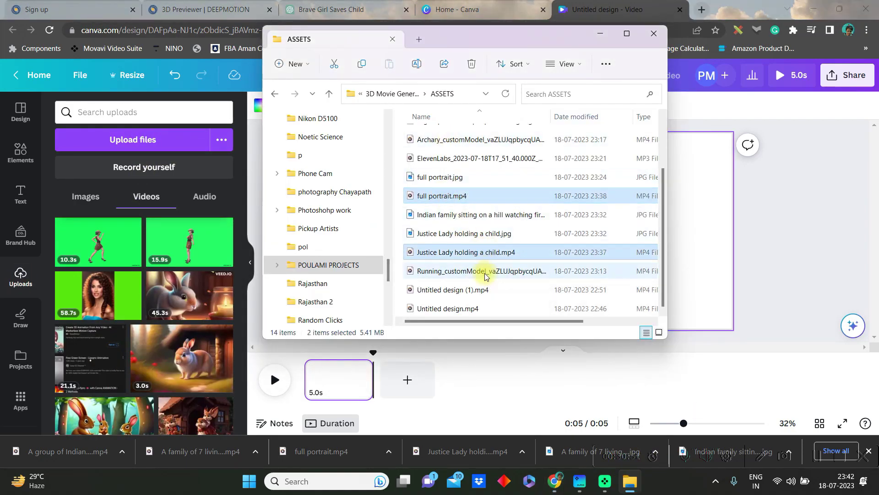
left_click(452, 290, "ctrl")
left_click(448, 308, "ctrl")
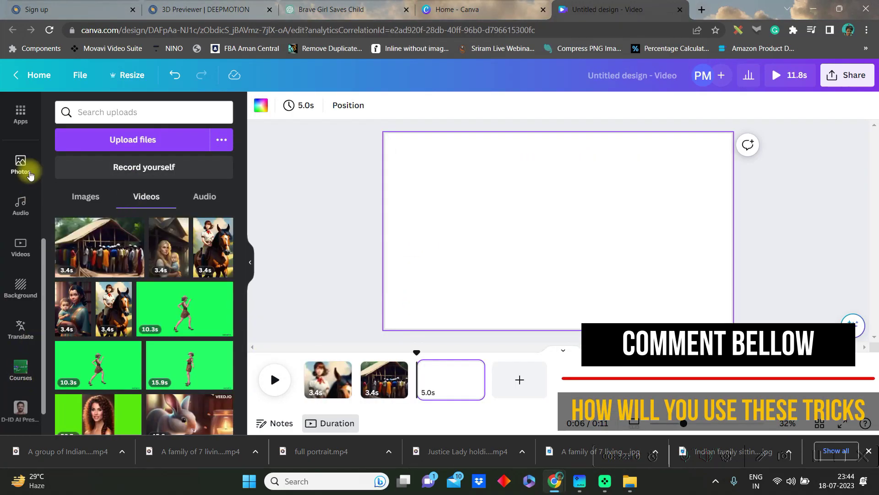
Step: Search Canva Elements for 'animation' and list all the video results
scroll(3, 176, "up", 5)
left_click(20, 154)
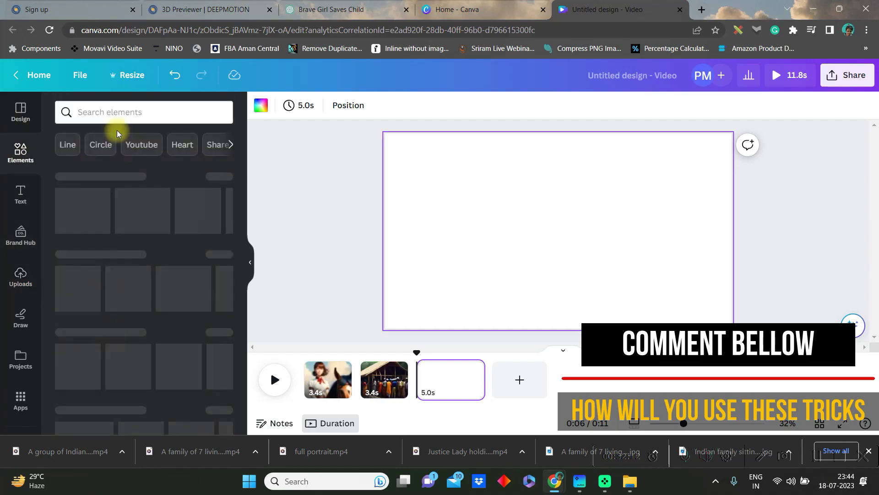
left_click(127, 115)
type("a")
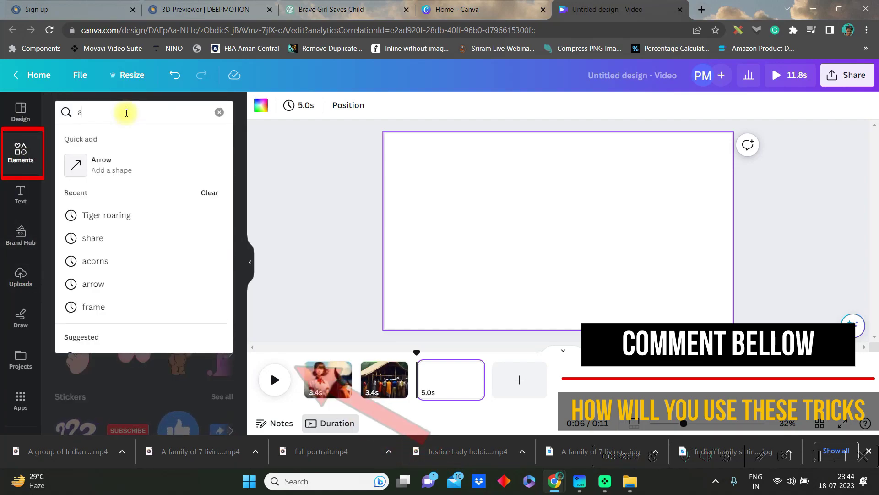
type("nimation")
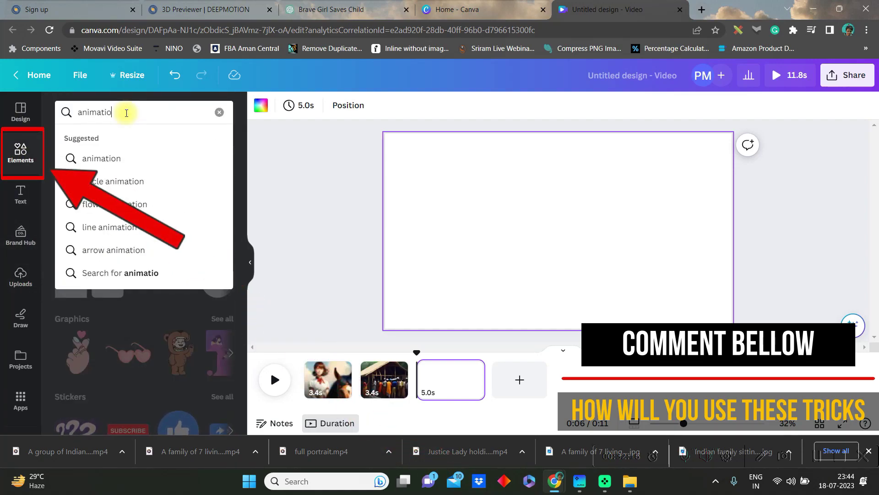
key("Return")
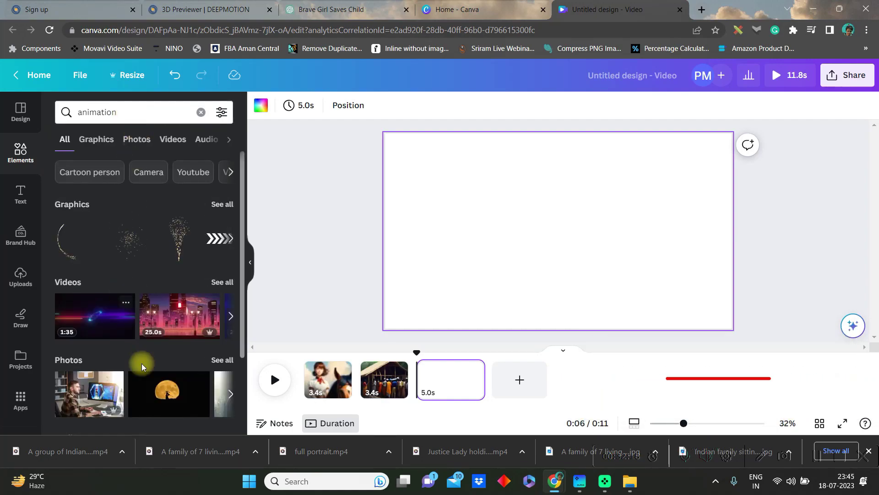
left_click(223, 282)
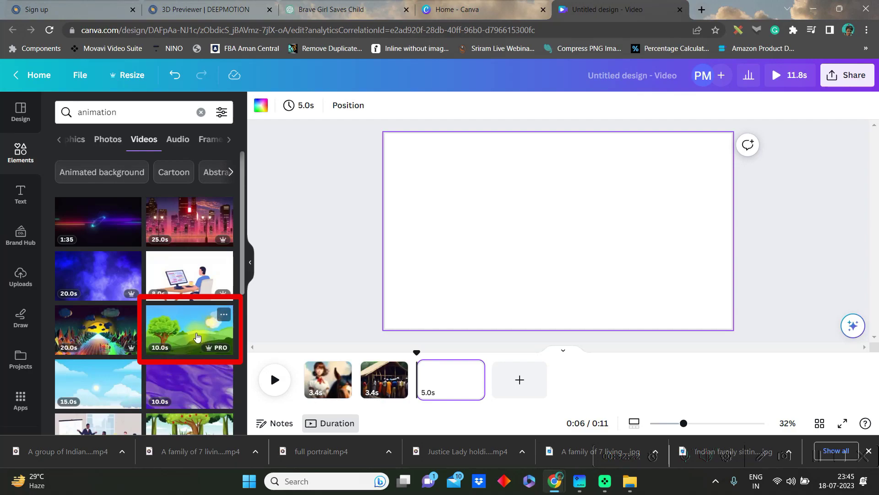
Step: Add the tree-and-hills landscape video and set it as the page background
left_click(191, 333)
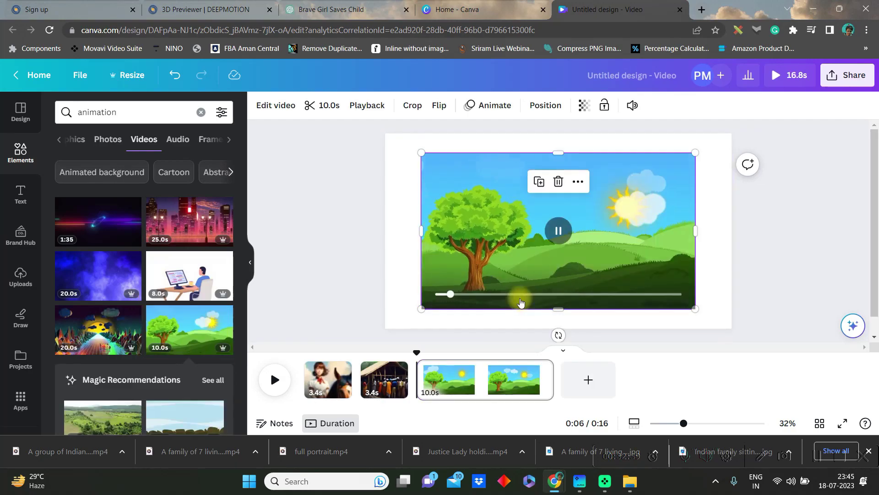
right_click(526, 277)
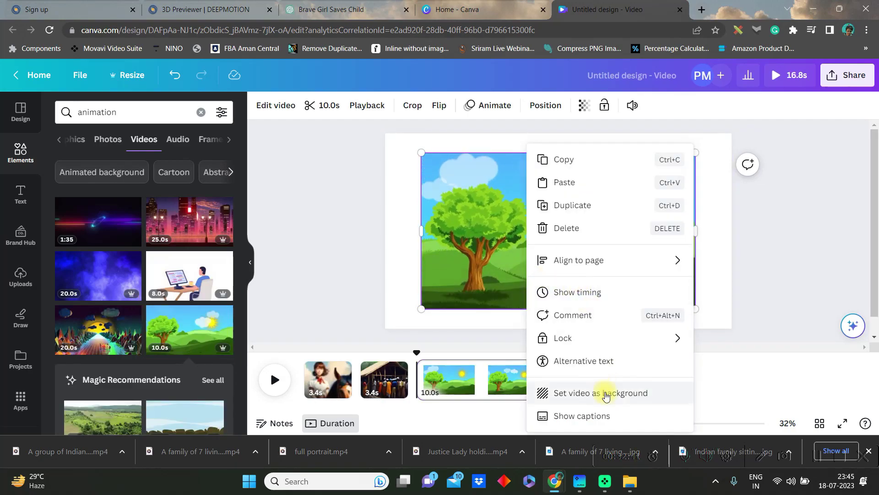
left_click(580, 392)
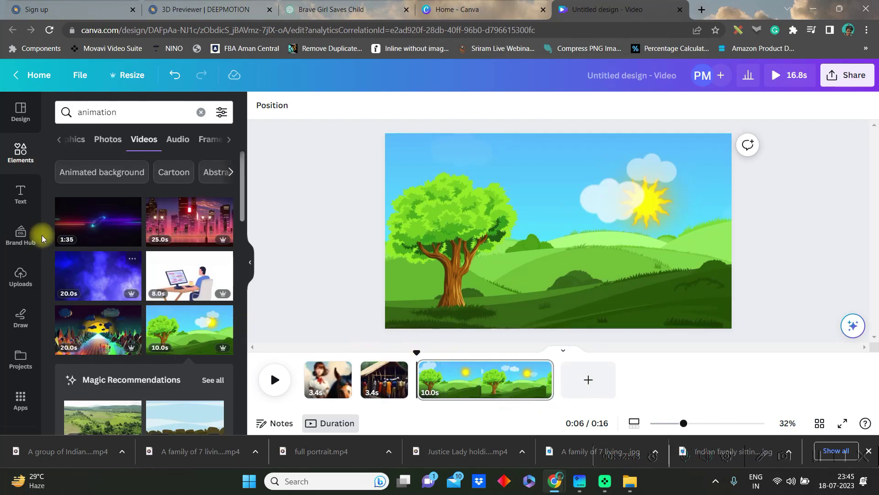
Step: Drag the green-screen running girl video from Uploads onto the landscape
left_click(24, 271)
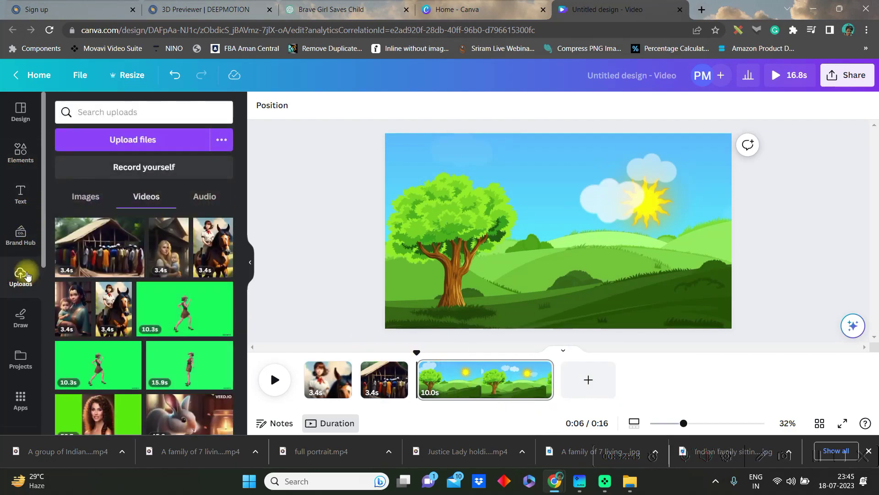
left_click_drag(172, 320, 654, 232)
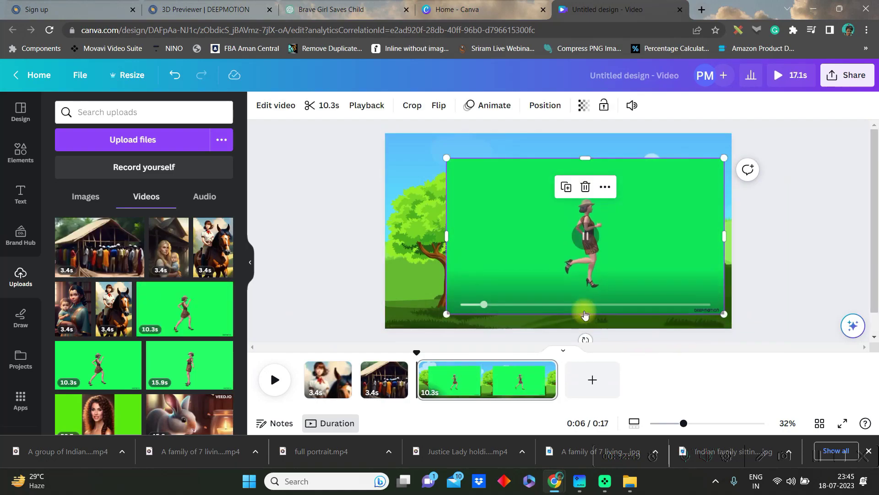
left_click(582, 230)
Step: Strip the girl video's green screen with Background Remover, shrink it, and move her beside the tree
left_click(280, 105)
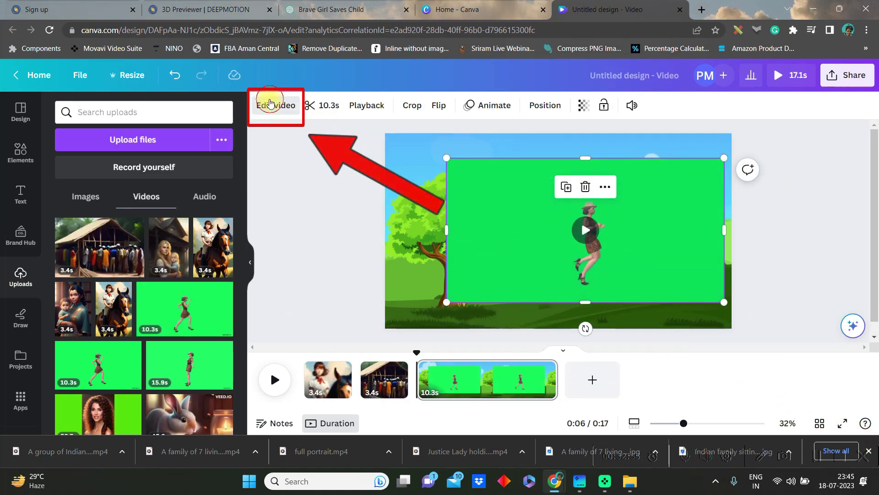
left_click(137, 187)
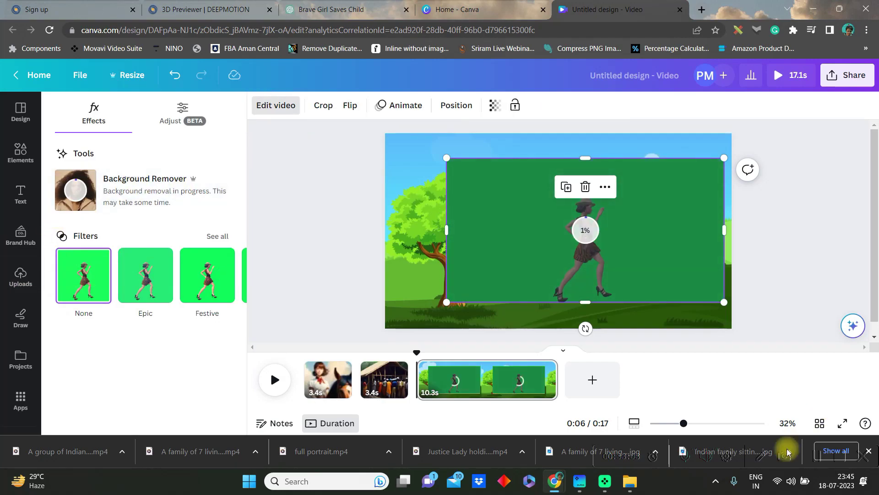
left_click_drag(447, 231, 500, 230)
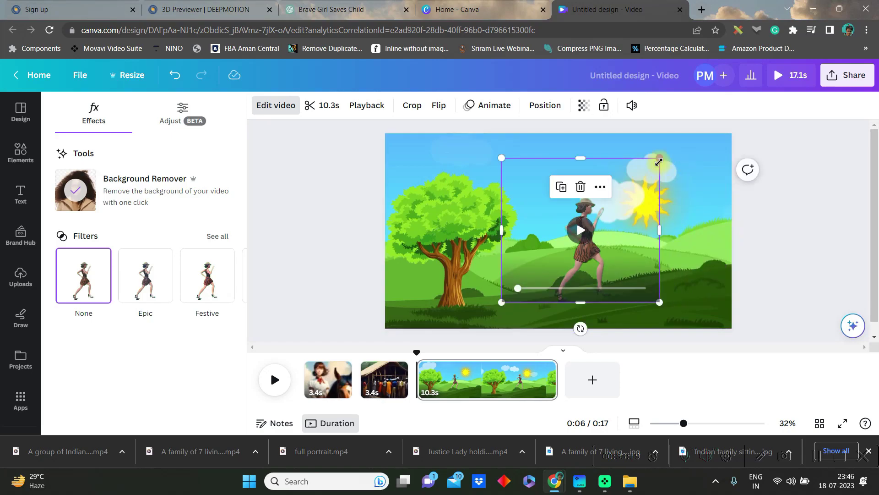
left_click_drag(716, 158, 677, 181)
left_click_drag(605, 248, 447, 274)
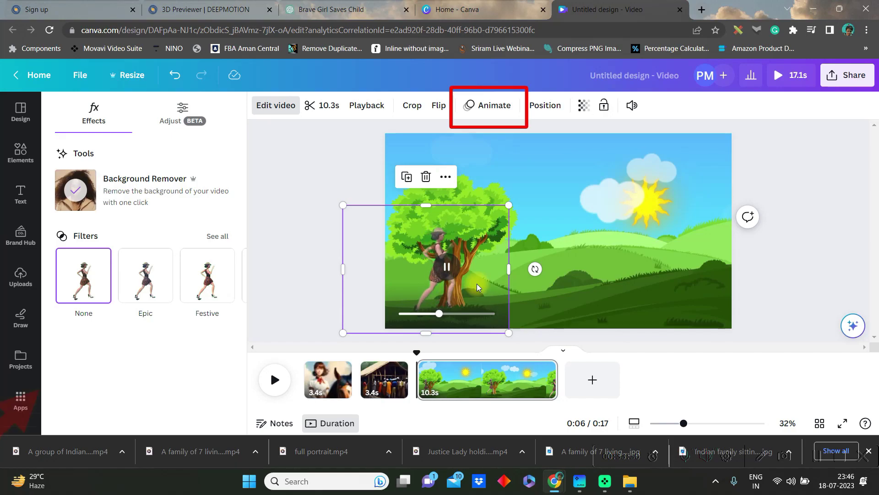
Step: Animate the girl along a sped-up Smooth custom motion path from the tree rightward across the hills
left_click(503, 105)
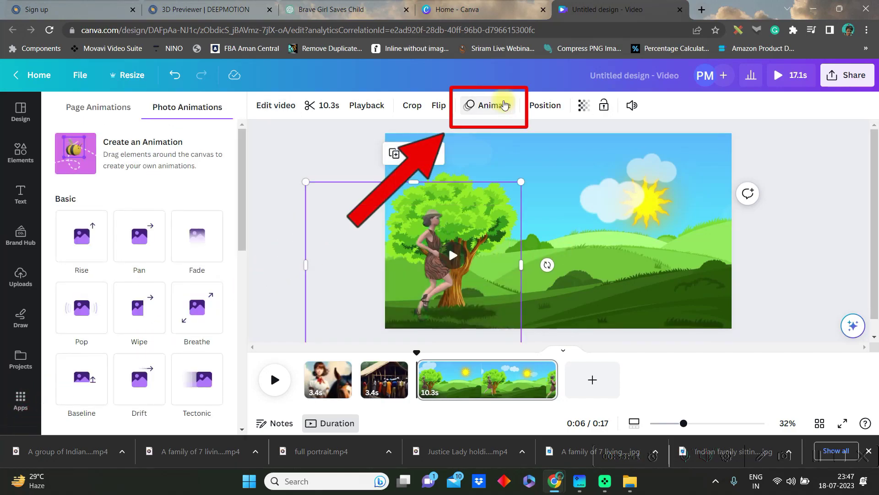
left_click(77, 163)
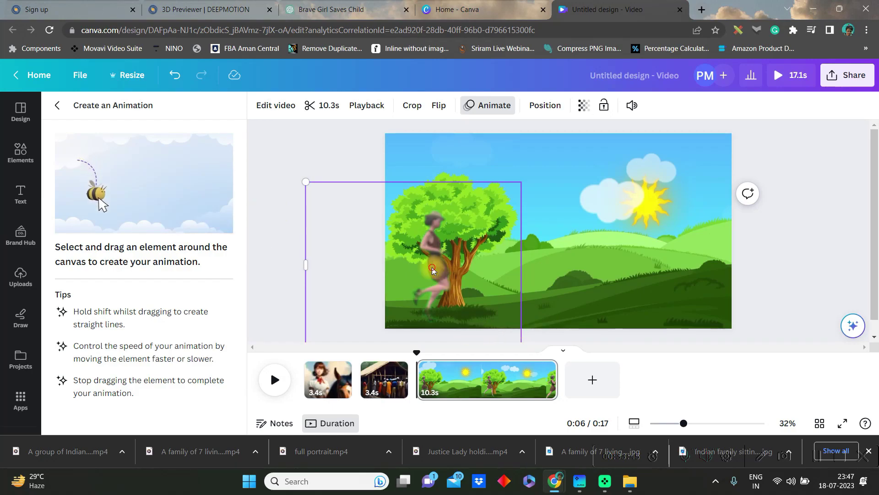
left_click_drag(468, 272, 495, 283)
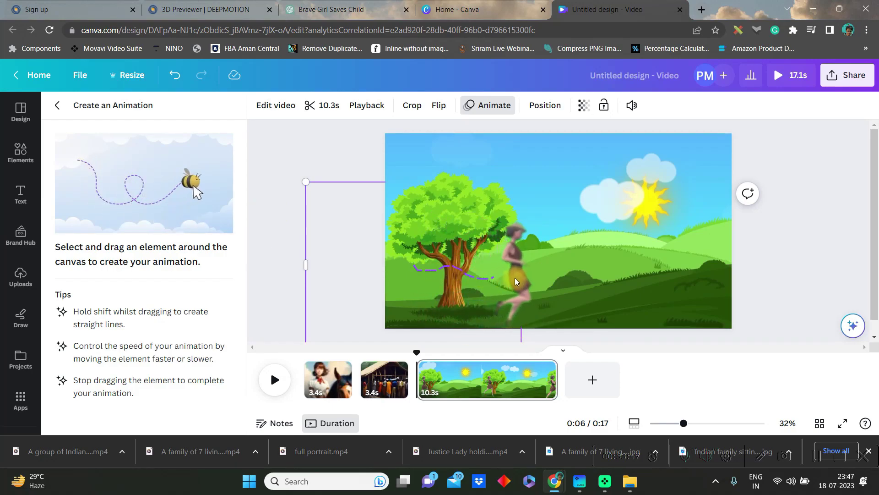
left_click_drag(590, 281, 625, 276)
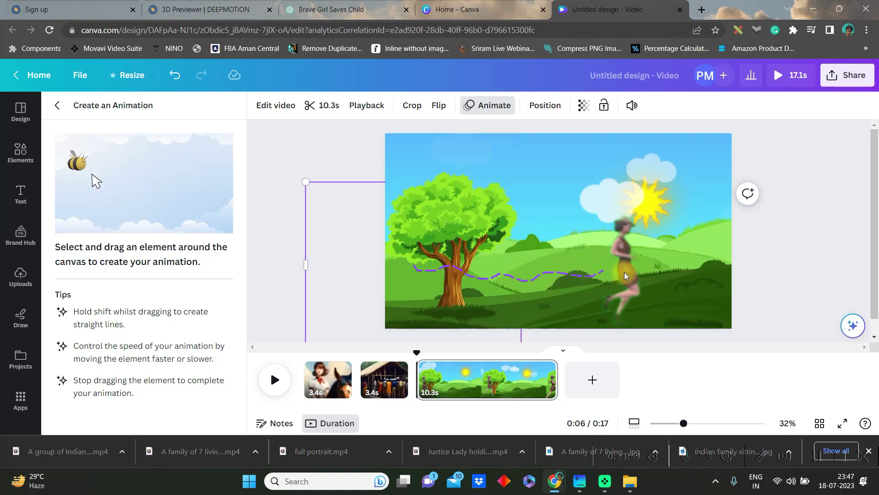
left_click_drag(695, 281, 719, 281)
left_click(144, 165)
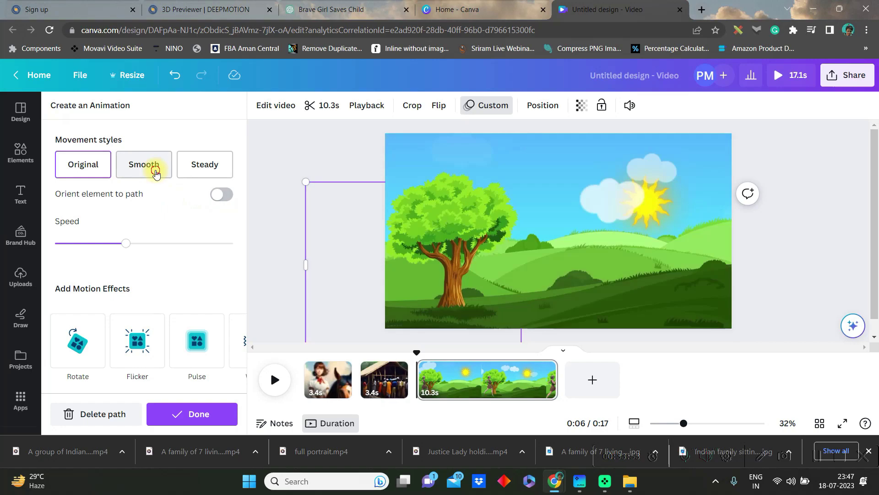
left_click_drag(125, 243, 178, 246)
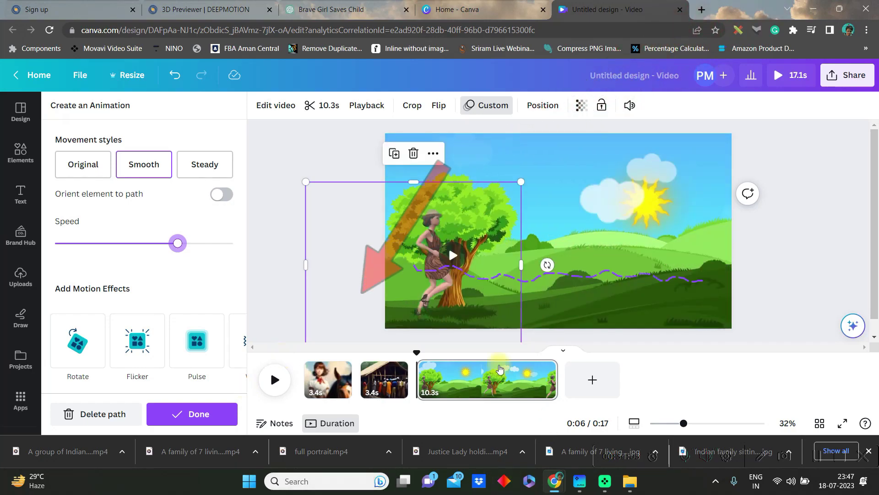
left_click(193, 414)
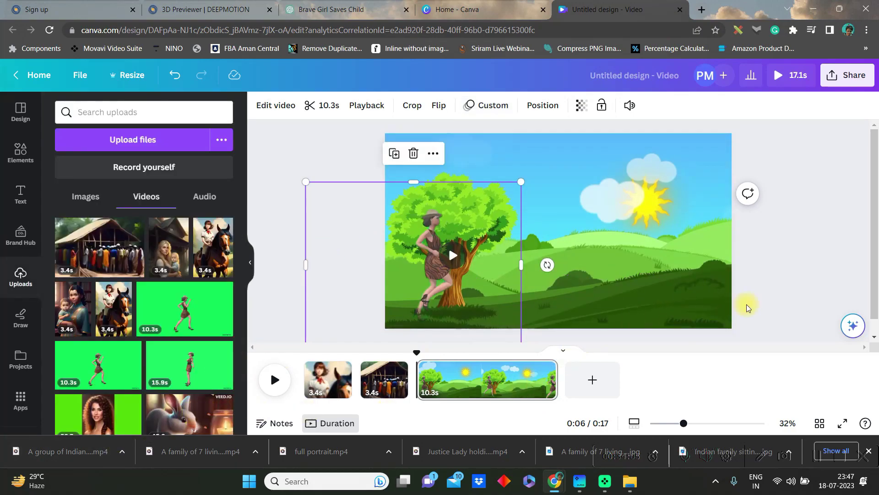
Step: Add a blank page and the ElevenLabs voiceover, then speed the running-girl and forest-animals clips to about 1.25x
left_click(594, 391)
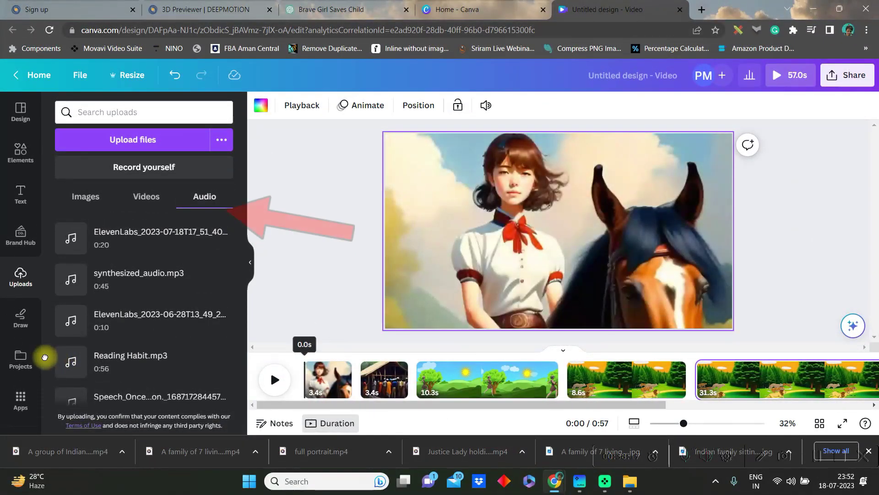
left_click_drag(163, 229, 304, 391)
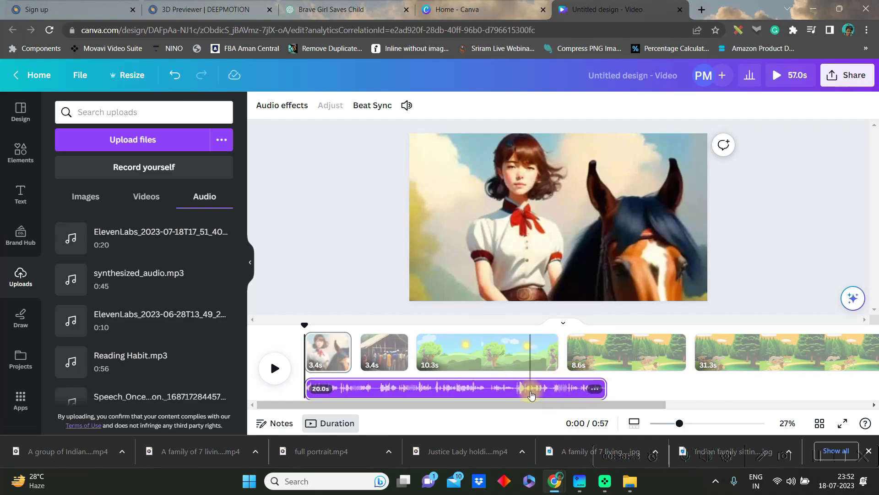
left_click(473, 347)
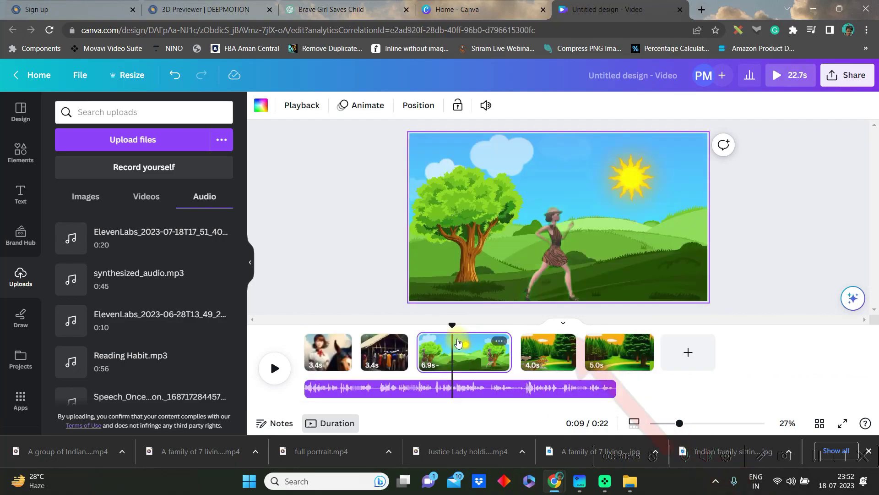
left_click(294, 109)
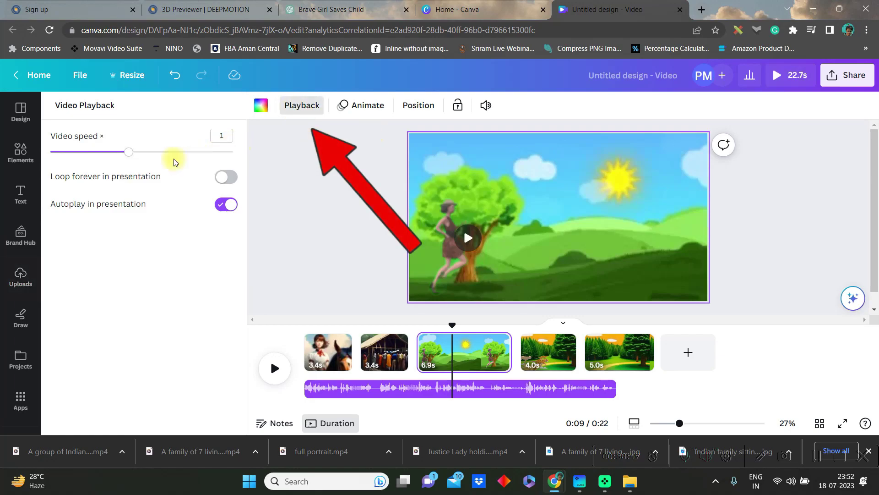
left_click_drag(130, 153, 173, 162)
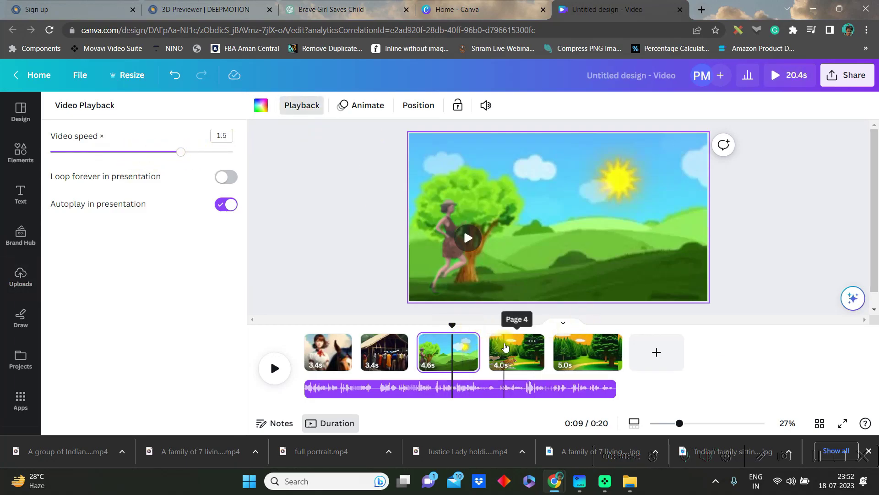
left_click(505, 347)
left_click_drag(128, 155, 157, 151)
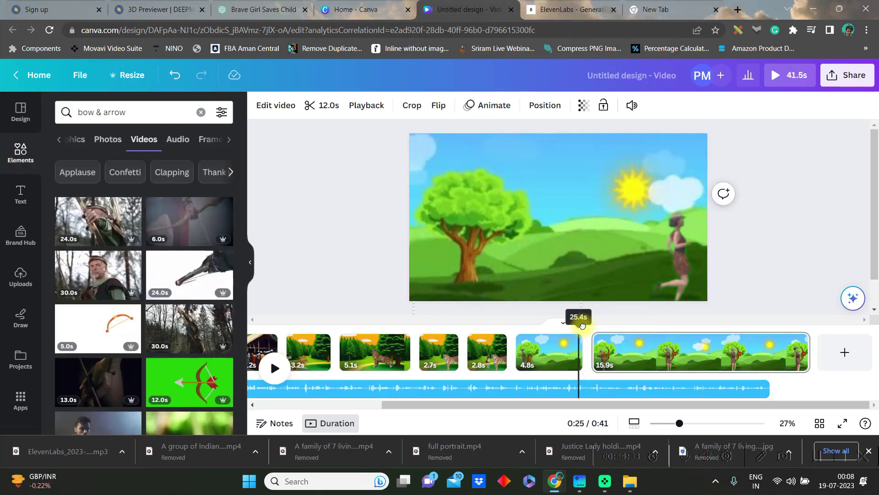
left_click_drag(582, 326, 552, 324)
Step: Add a Circle Wipe transition after the mother-and-child clip
left_click(268, 362)
left_click(271, 369)
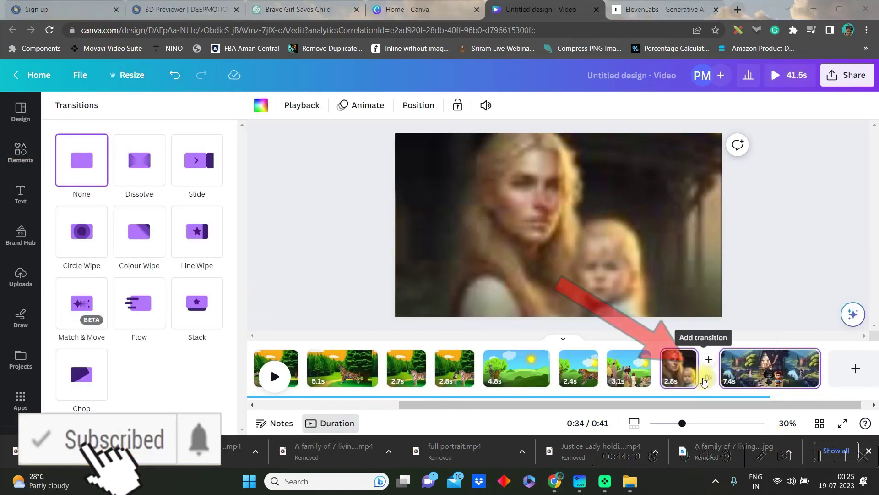
left_click(704, 377)
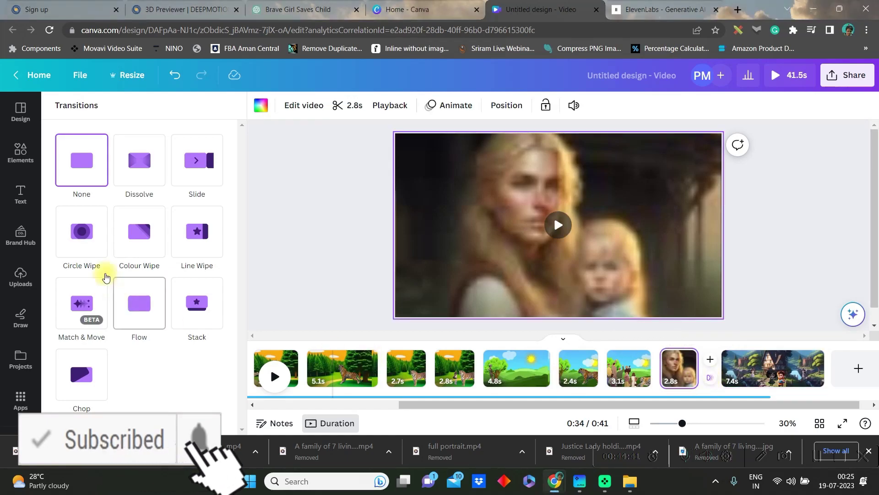
left_click(82, 233)
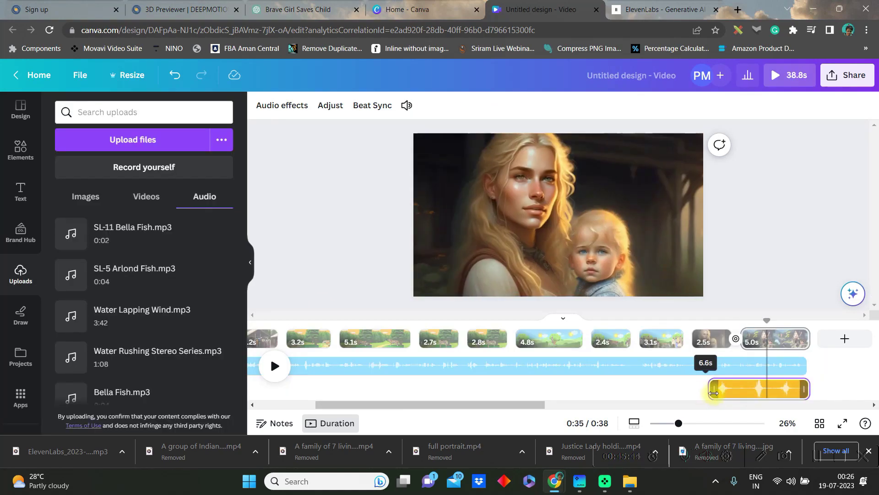
Step: Trim the sound effect to 5.0s at volume 46 with 0.2s fade-in and 0.3s fade-out
left_click_drag(714, 392, 742, 391)
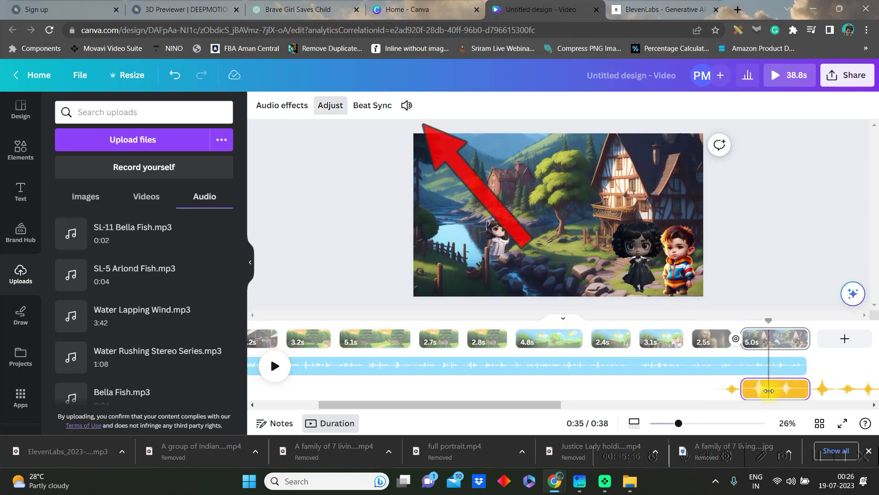
left_click(407, 105)
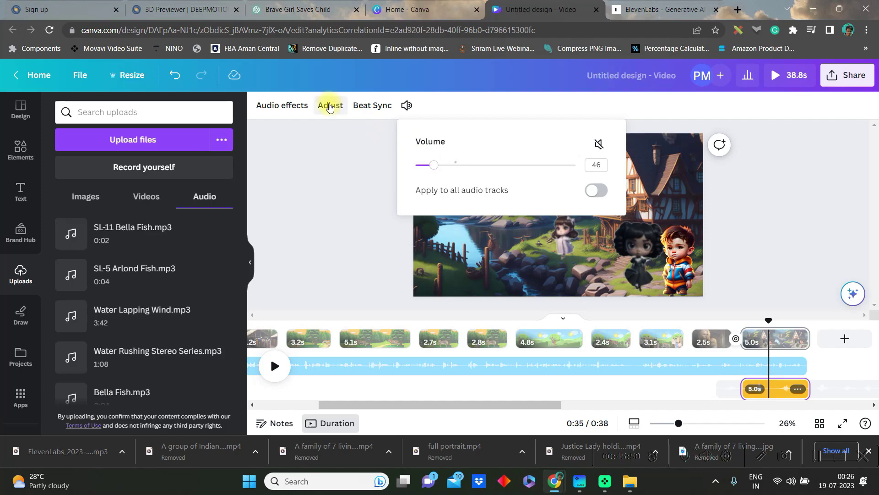
left_click(261, 108)
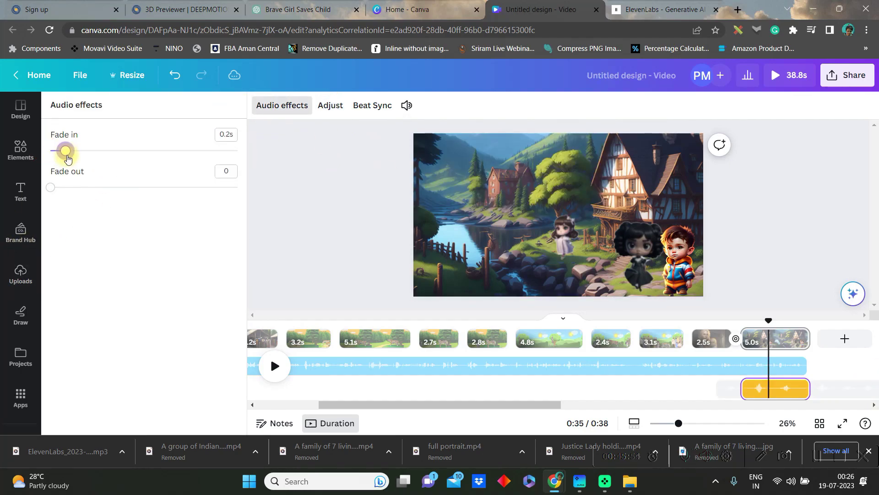
left_click_drag(51, 192, 73, 188)
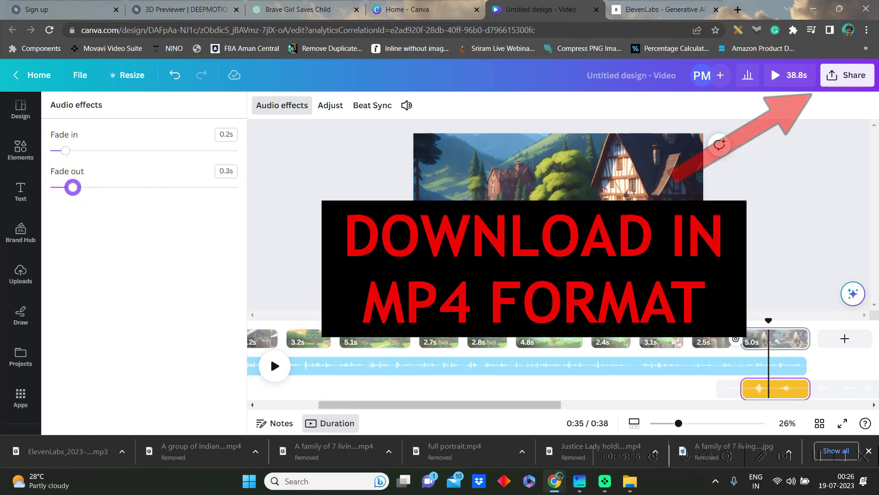
key("Escape")
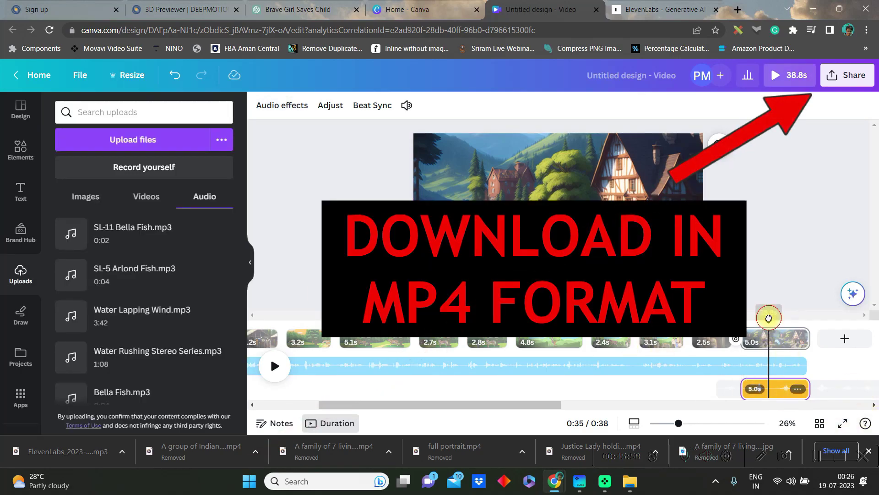
left_click_drag(768, 317, 3, 304)
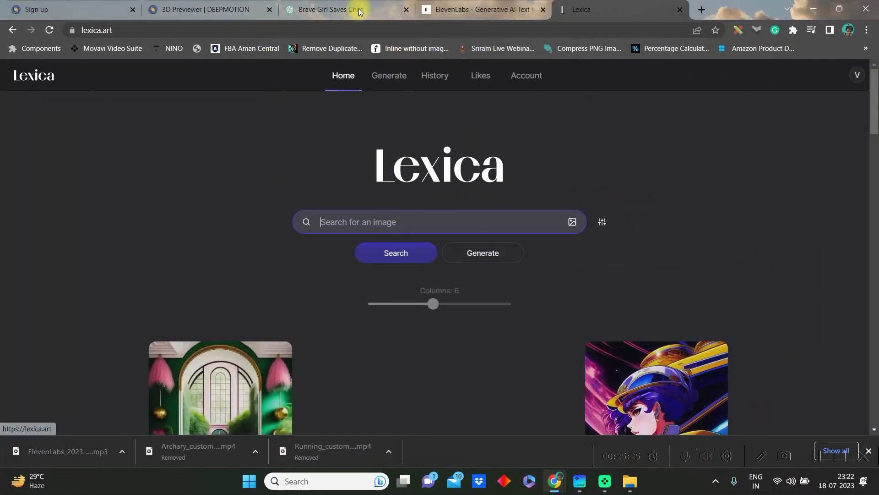
Step: Search Lexica with the story's brave-girl green-village opening line and open the swamp hiker image
type("In a remote village nestled amidst lush greenery, lived a brave girl named Maya")
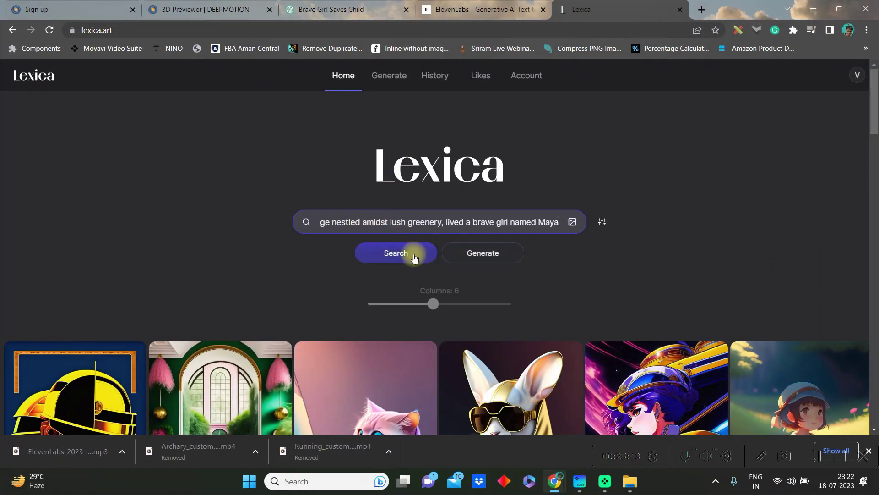
left_click(403, 253)
scroll(688, 326, "down", 5)
scroll(689, 326, "down", 15)
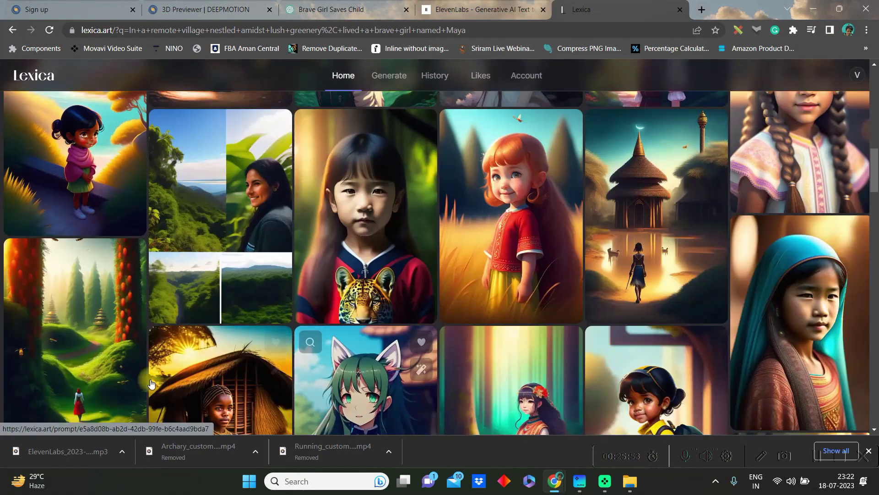
scroll(570, 347, "down", 5)
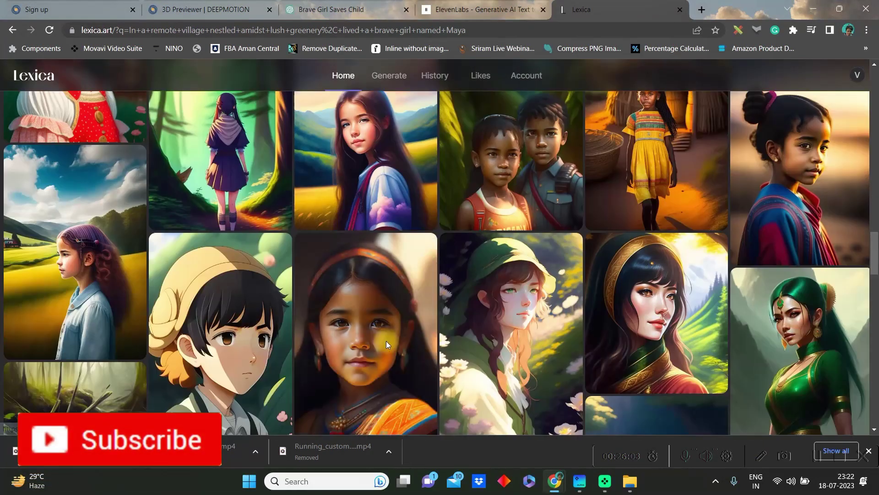
scroll(583, 353, "down", 5)
left_click(97, 266)
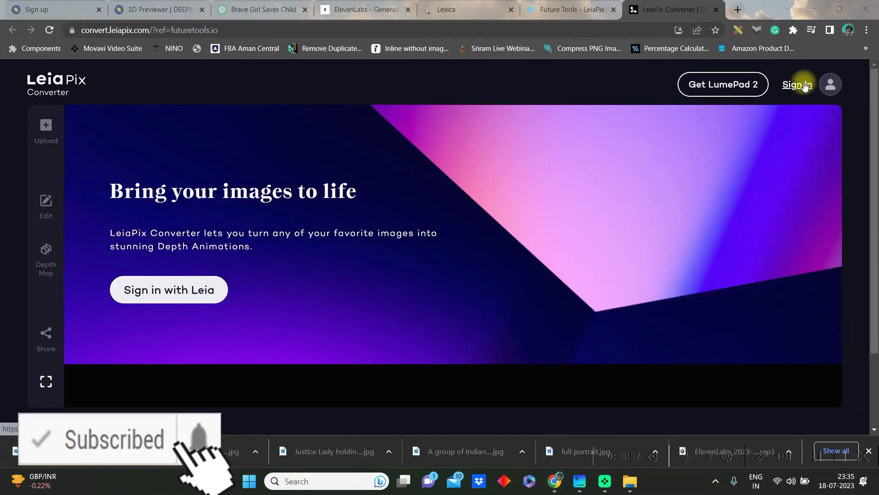
Step: Sign in to LeiaPix, upload the mother-and-child portrait, and set a 4s animation length
left_click(798, 85)
left_click(46, 131)
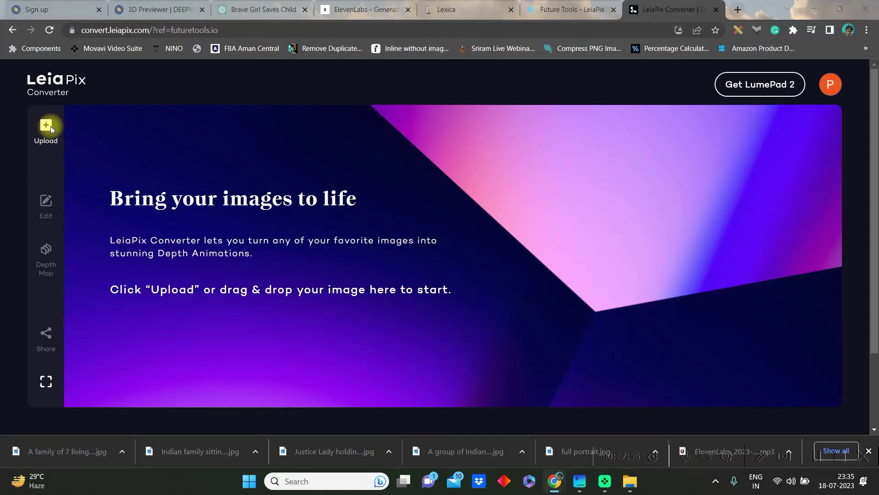
left_click(403, 228)
left_click(586, 340)
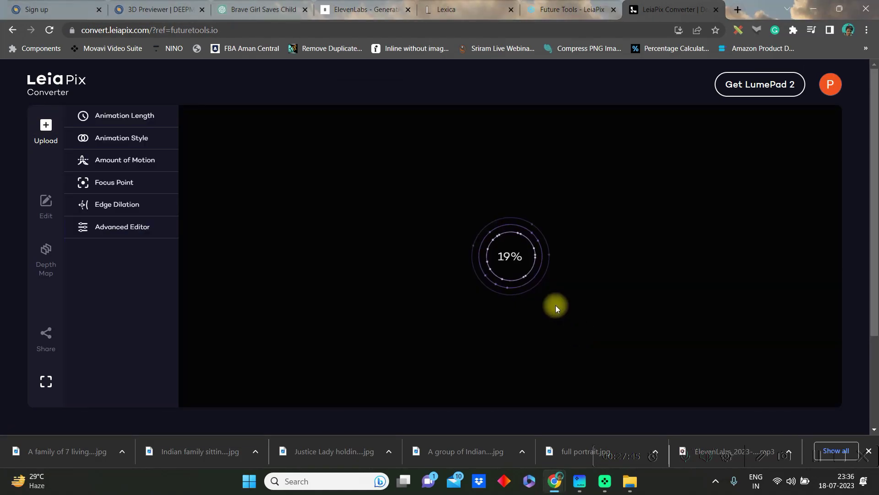
left_click(120, 116)
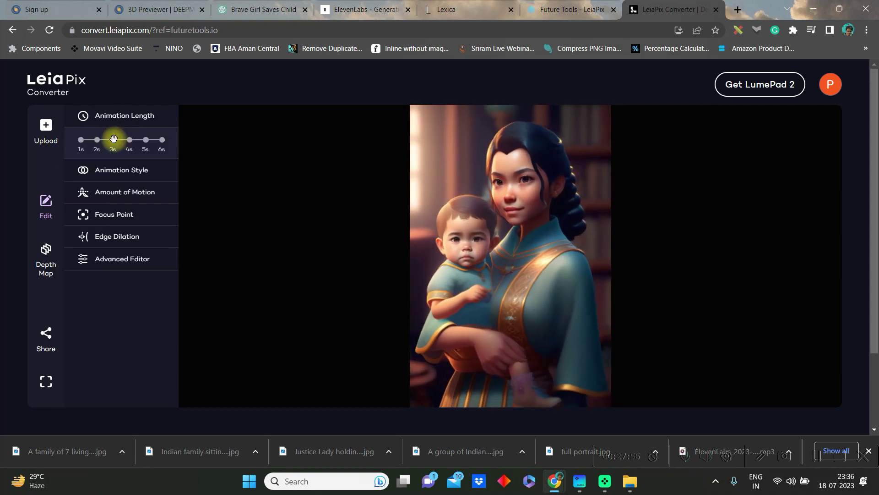
left_click(121, 170)
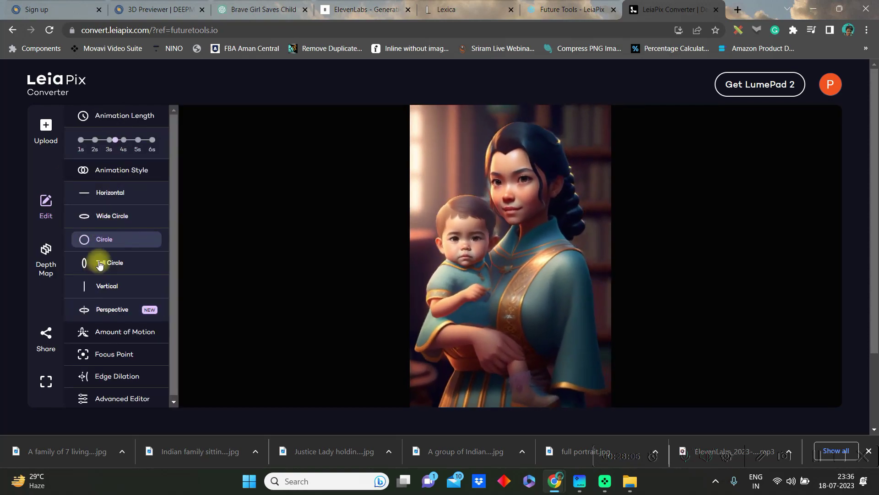